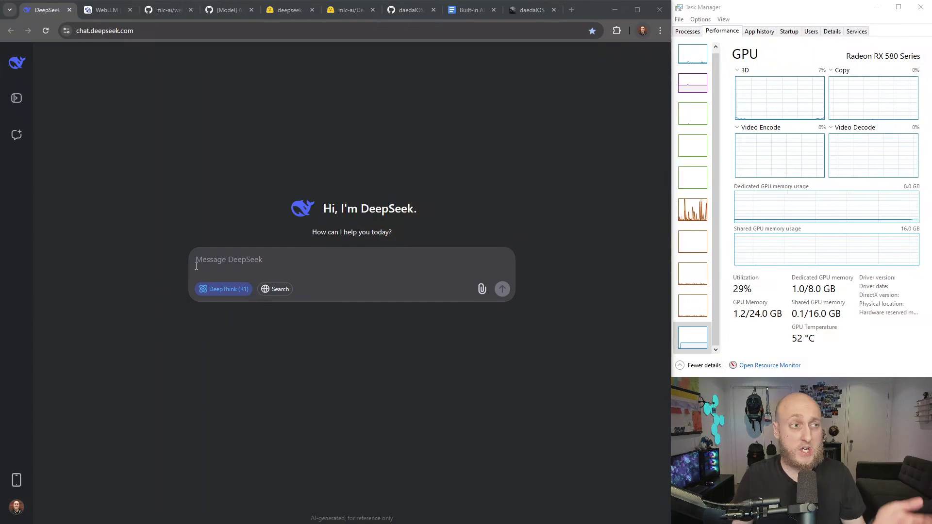
- Send DeepSeek Chat the greeting 'Hey how is it going?'
{"action": "left_click", "coordinate": [289, 271]}
{"action": "type", "text": "Hey "}
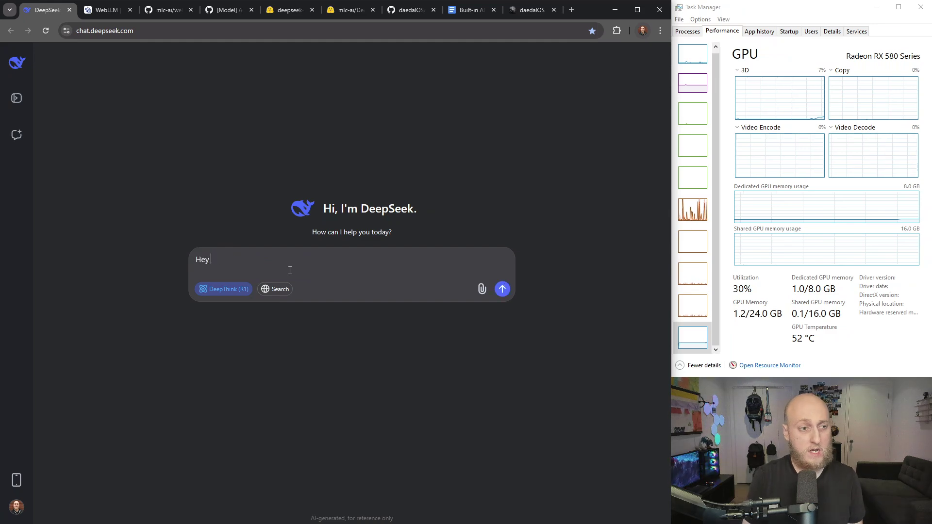
{"action": "type", "text": "how is it going?"}
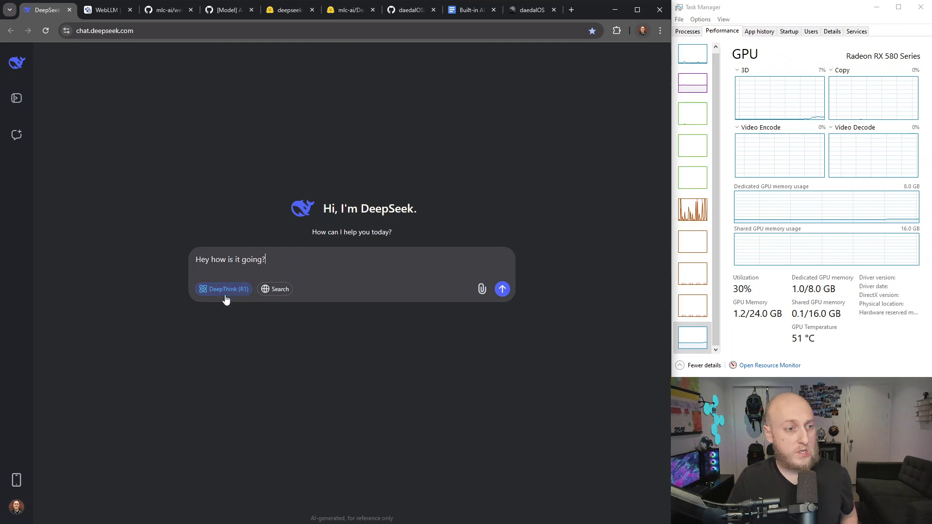
{"action": "left_click", "coordinate": [503, 290]}
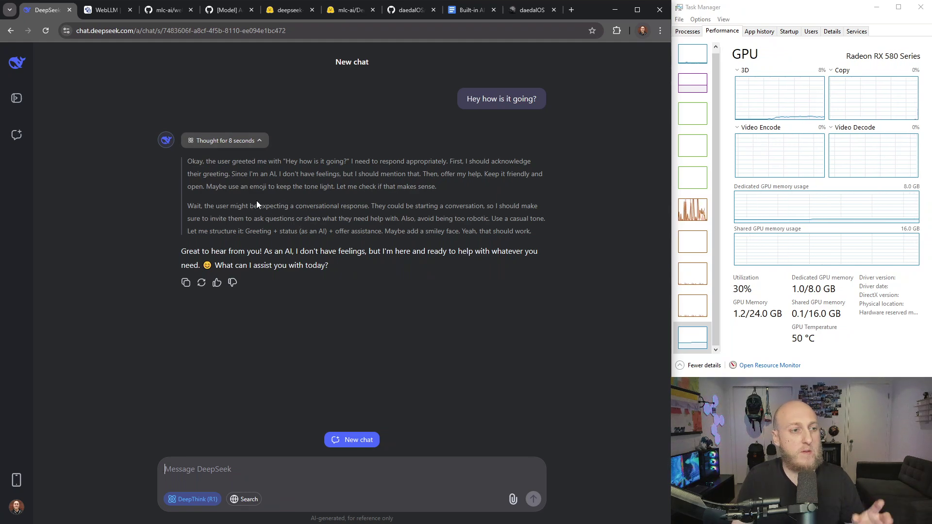
{"action": "left_click_drag", "start_coordinate": [188, 159], "coordinate": [549, 232]}
{"action": "left_click", "coordinate": [541, 234]}
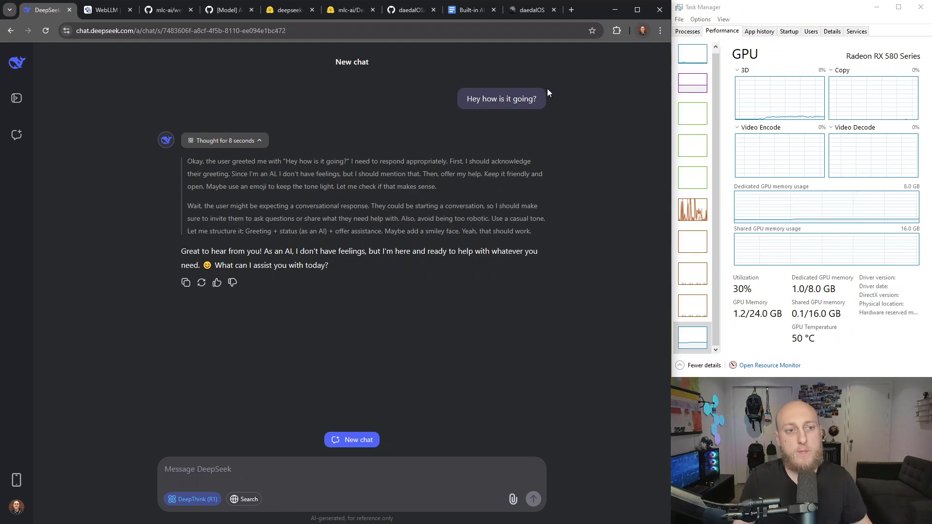
{"action": "left_click_drag", "start_coordinate": [547, 88], "coordinate": [468, 95]}
{"action": "left_click", "coordinate": [296, 236]}
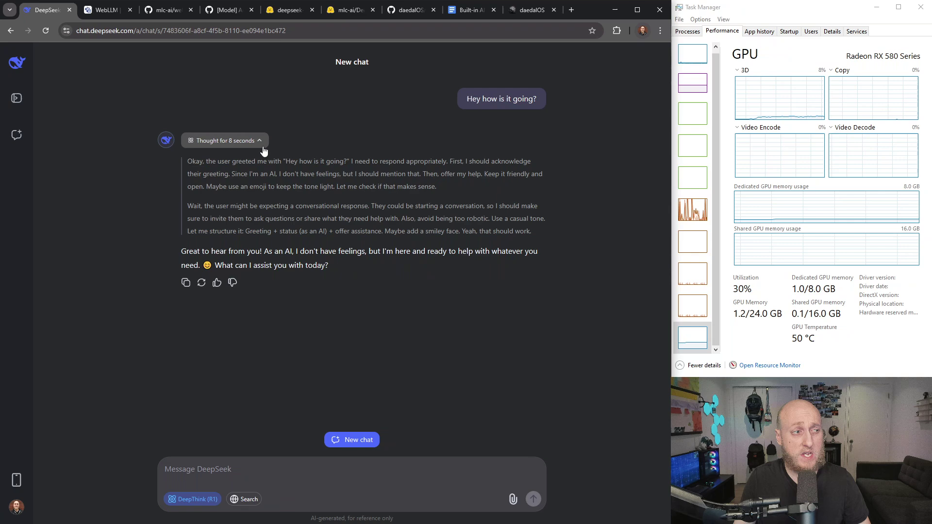
{"action": "left_click", "coordinate": [221, 146]}
{"action": "left_click", "coordinate": [238, 143]}
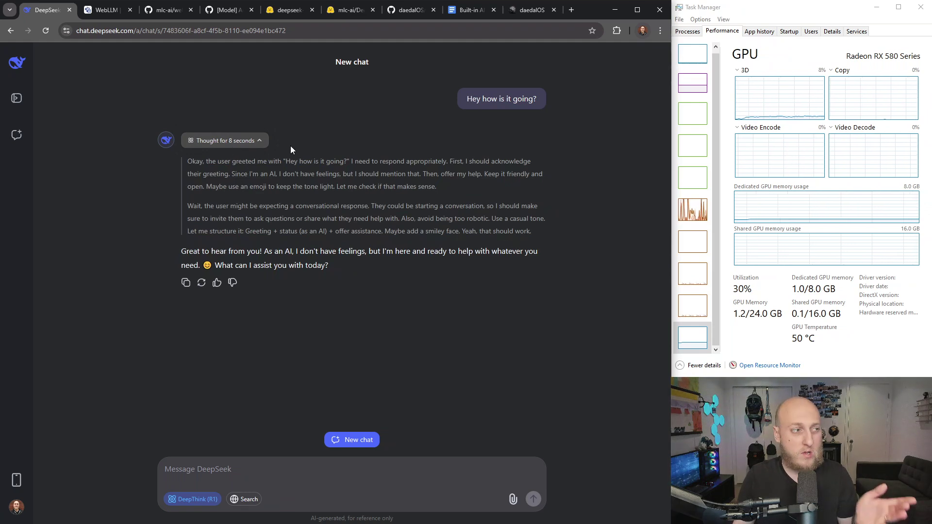
{"action": "left_click_drag", "start_coordinate": [333, 265], "coordinate": [188, 248]}
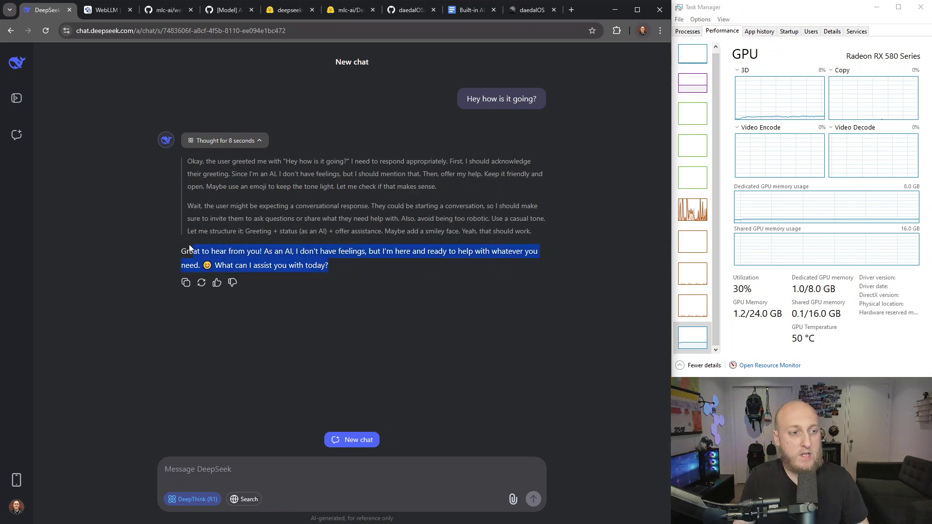
{"action": "left_click", "coordinate": [234, 247]}
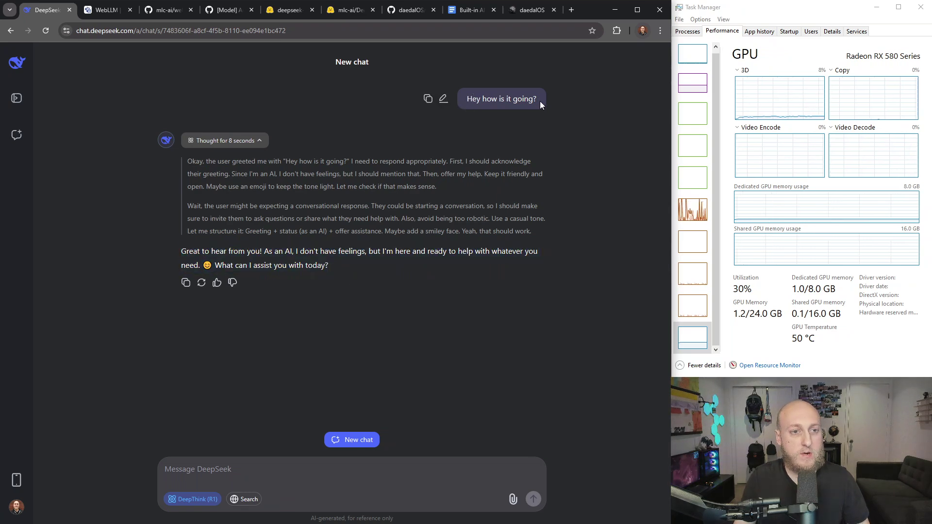
{"action": "left_click", "coordinate": [428, 98]}
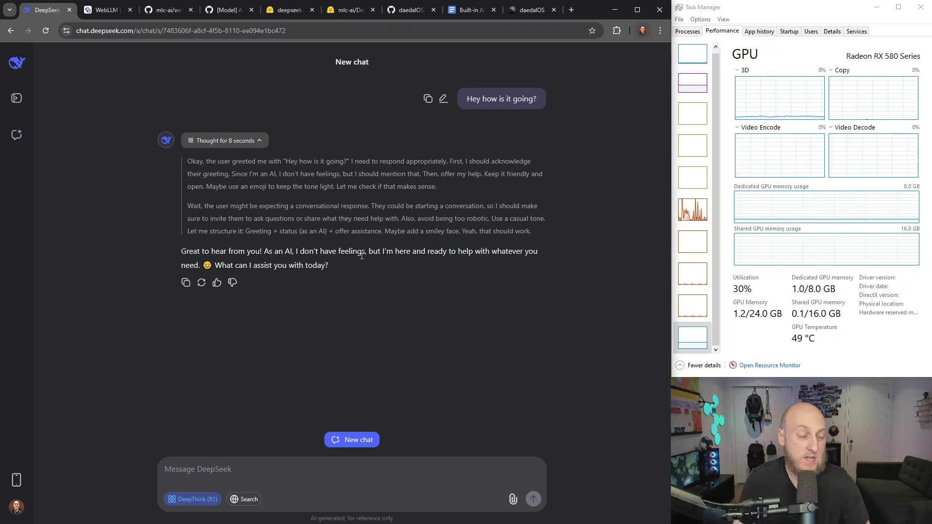
{"action": "left_click_drag", "start_coordinate": [349, 268], "coordinate": [181, 251]}
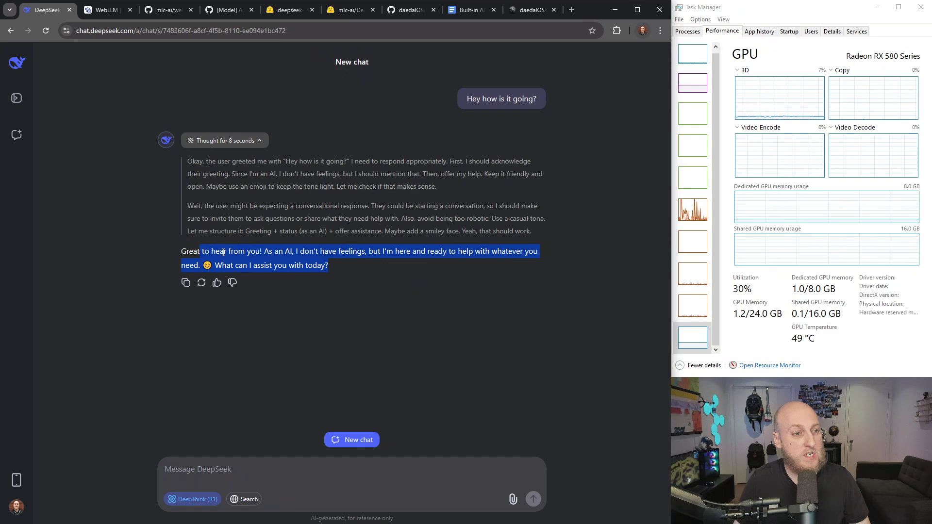
{"action": "left_click", "coordinate": [204, 224]}
{"action": "left_click_drag", "start_coordinate": [187, 161], "coordinate": [206, 163]}
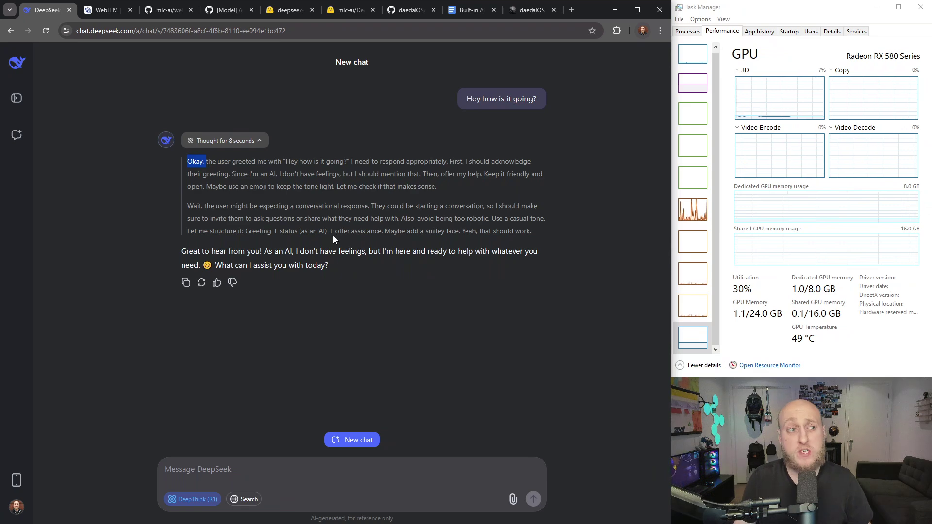
- Send DeepSeek the follow-up question 'Oh that is cool where are you'
{"action": "left_click", "coordinate": [309, 219]}
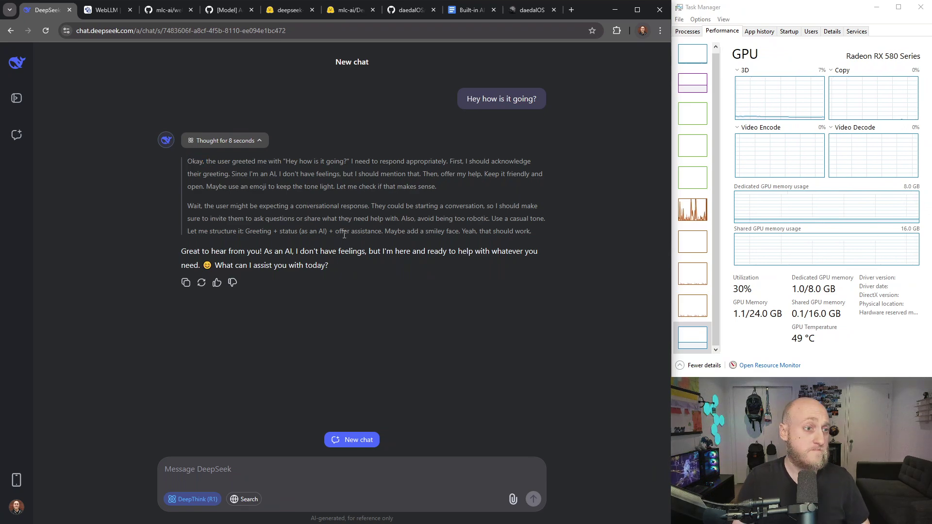
{"action": "left_click", "coordinate": [268, 469]}
{"action": "type", "text": "O"}
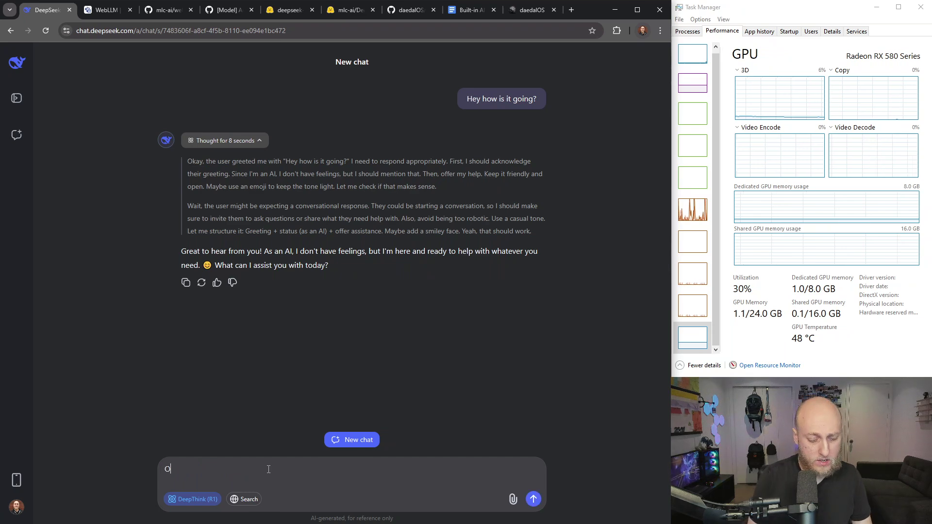
{"action": "type", "text": "h that is cool "}
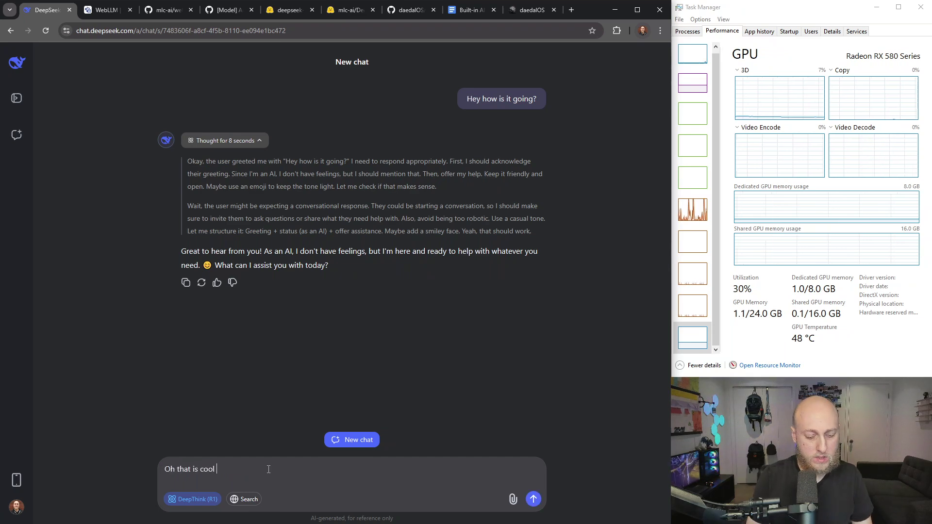
{"action": "type", "text": "where are you?"}
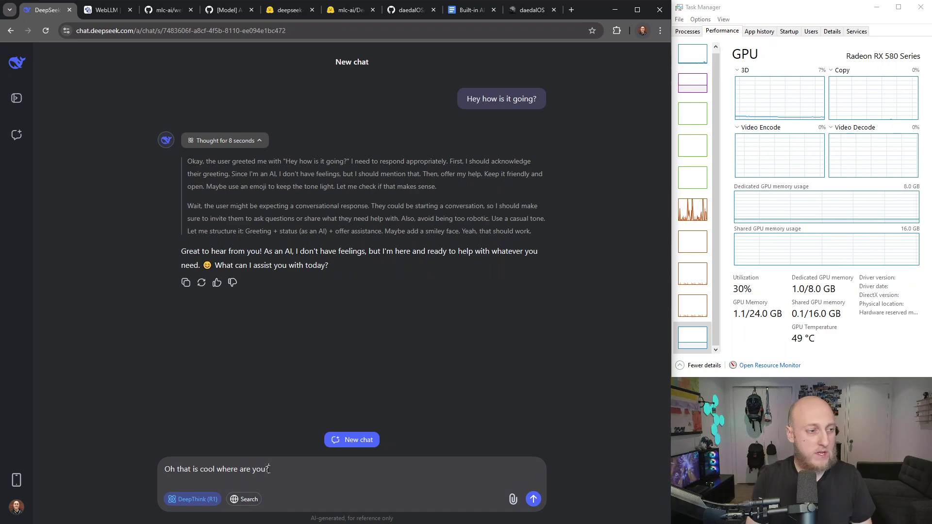
{"action": "key", "text": "Return"}
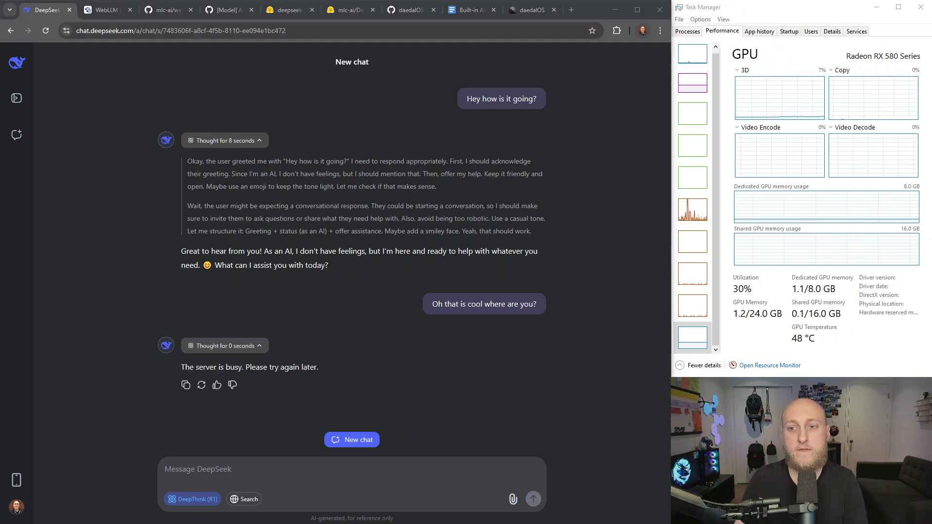
- Launch the WebLLM chat app from the WebLLM page, then close its tab
{"action": "left_click", "coordinate": [103, 10]}
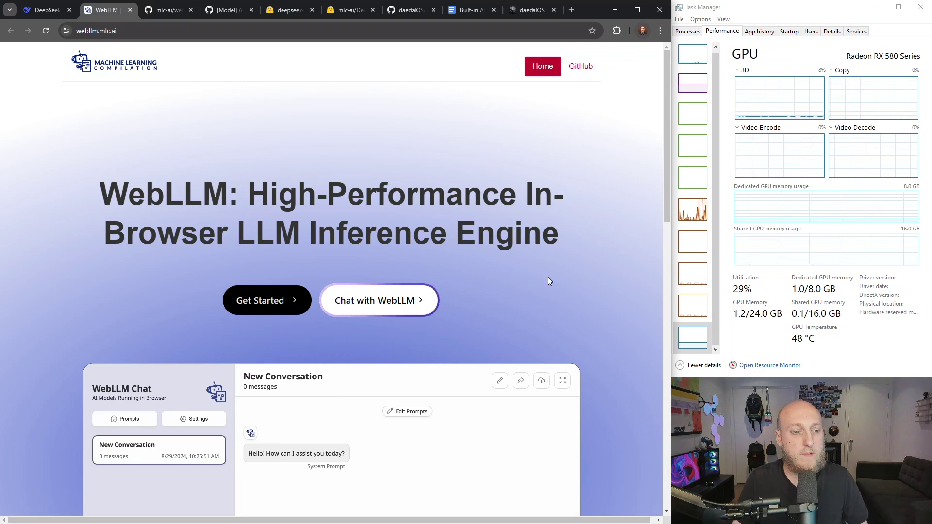
{"action": "scroll", "coordinate": [547, 282], "scroll_direction": "down", "scroll_amount": 5}
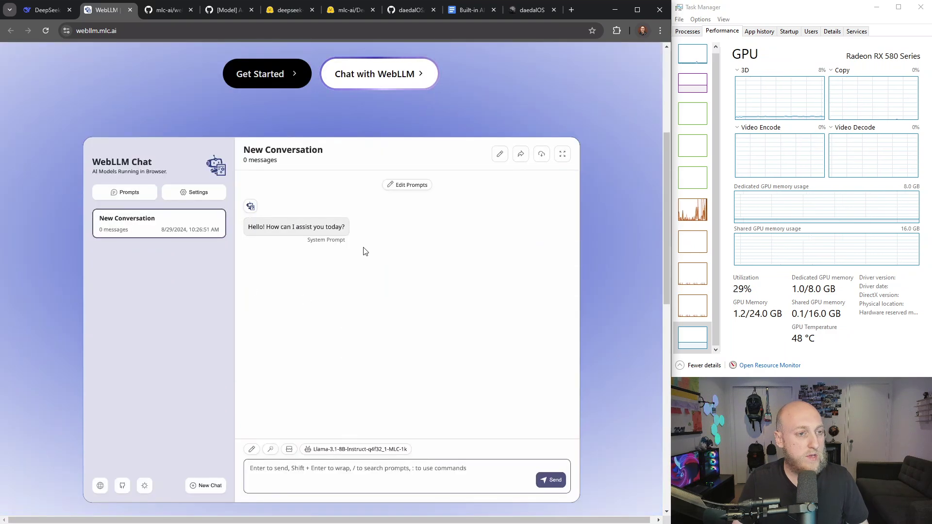
{"action": "left_click", "coordinate": [379, 77]}
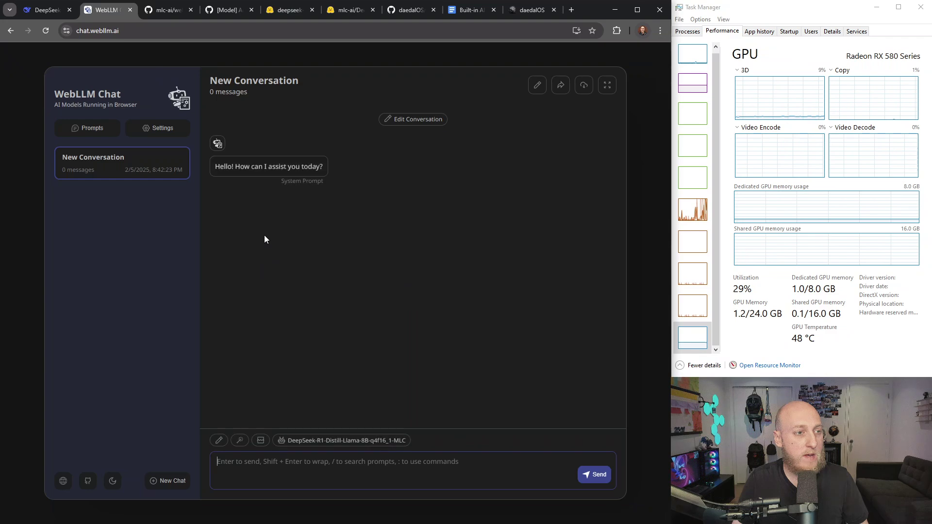
{"action": "left_click", "coordinate": [131, 10]}
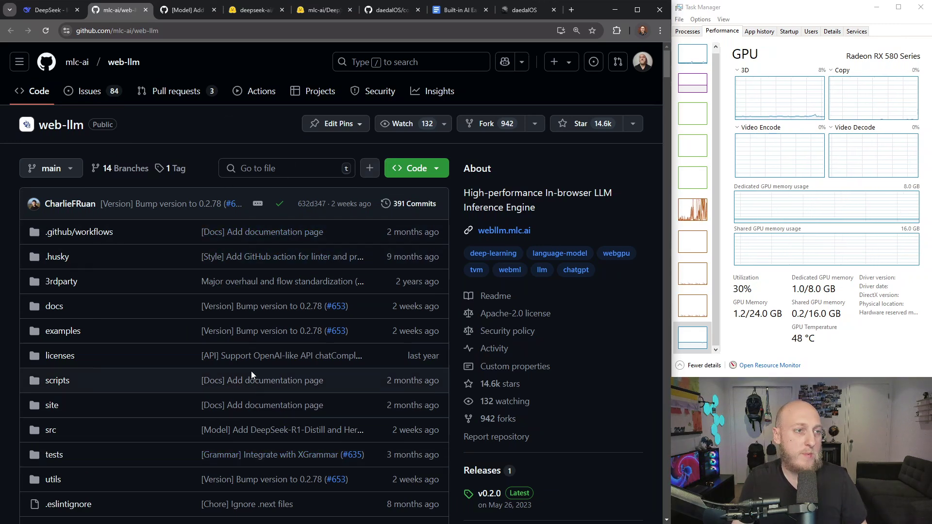
- Scroll the web-llm repository, close it, and highlight the DeepSeek model names in pull request #652
{"action": "scroll", "coordinate": [397, 298], "scroll_direction": "down", "scroll_amount": 2}
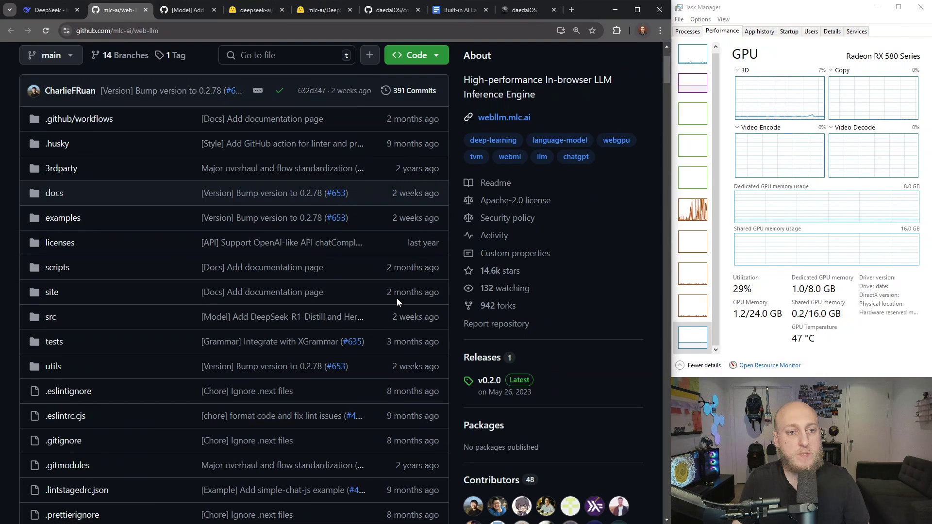
{"action": "scroll", "coordinate": [397, 298], "scroll_direction": "down", "scroll_amount": 15}
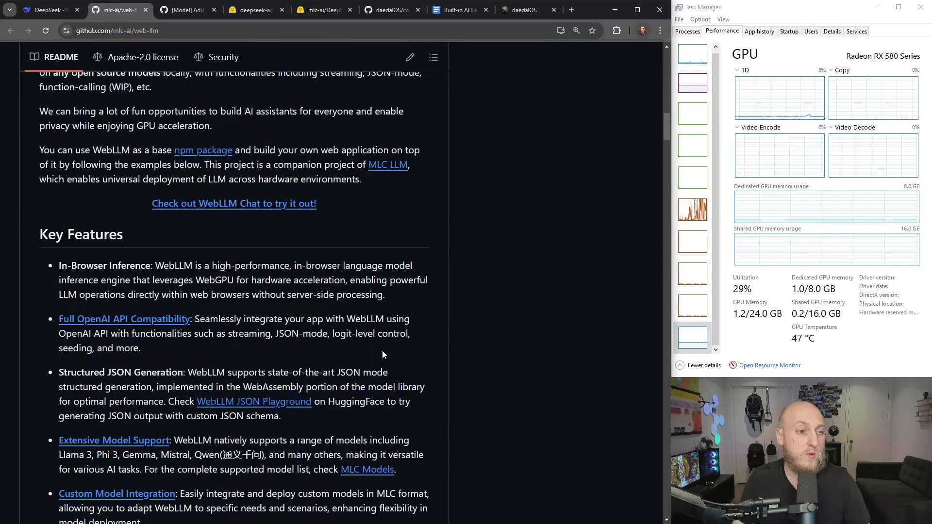
{"action": "scroll", "coordinate": [383, 351], "scroll_direction": "down", "scroll_amount": 20}
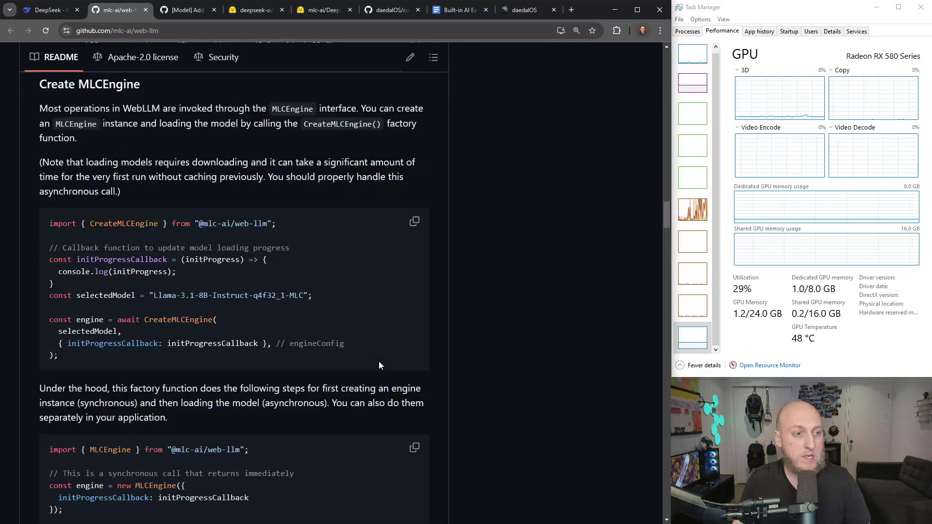
{"action": "scroll", "coordinate": [378, 366], "scroll_direction": "down", "scroll_amount": 12}
{"action": "key", "text": "Home"}
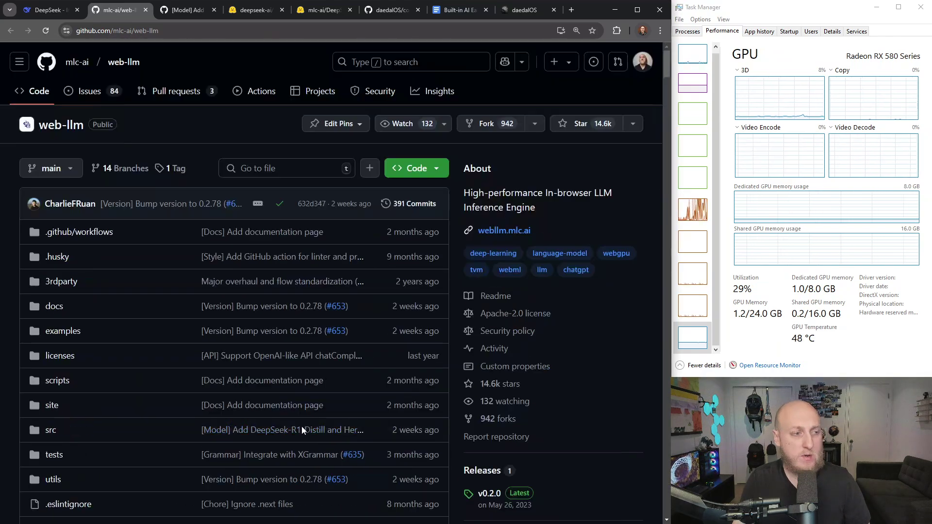
{"action": "left_click", "coordinate": [145, 10]}
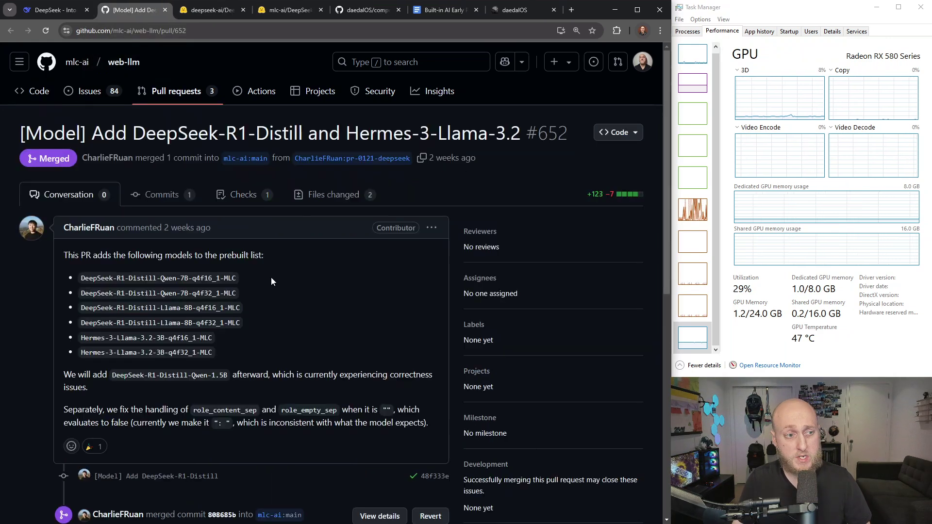
{"action": "left_click_drag", "start_coordinate": [272, 281], "coordinate": [151, 288]}
{"action": "left_click", "coordinate": [271, 346]}
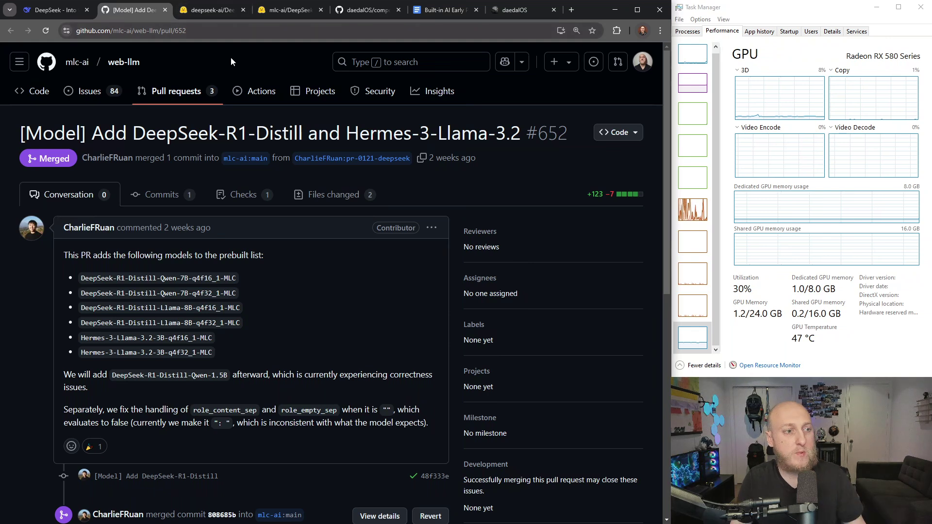
- Close the pull request and check the model's Files and versions before returning to its Model card
{"action": "left_click", "coordinate": [165, 10]}
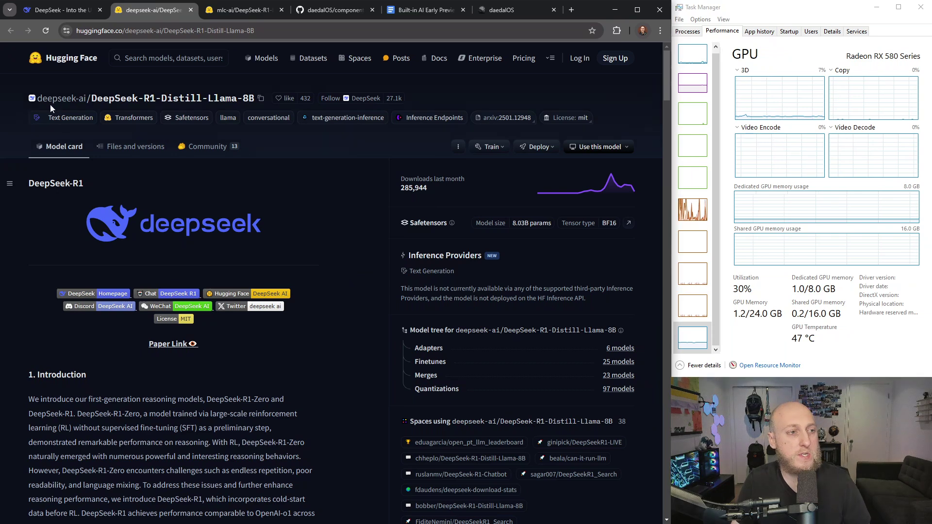
{"action": "mouse_move", "coordinate": [64, 104]}
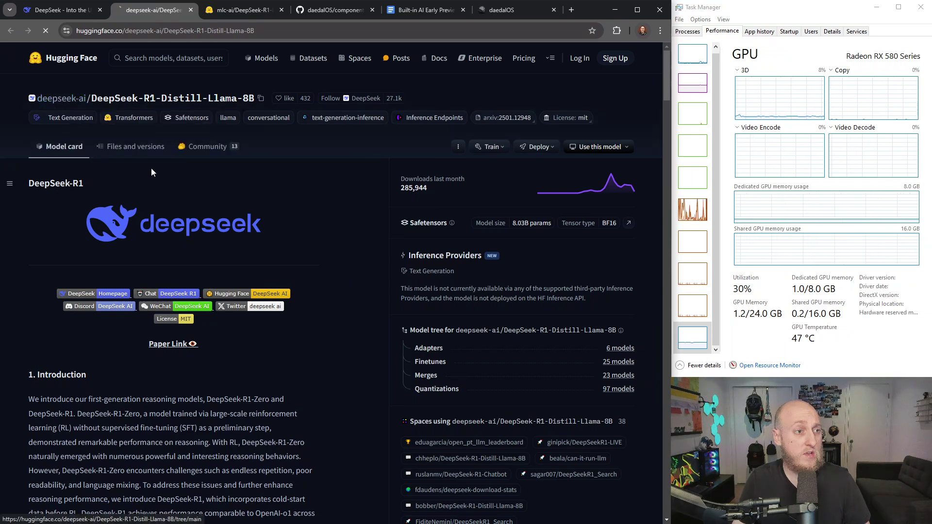
{"action": "left_click", "coordinate": [117, 148]}
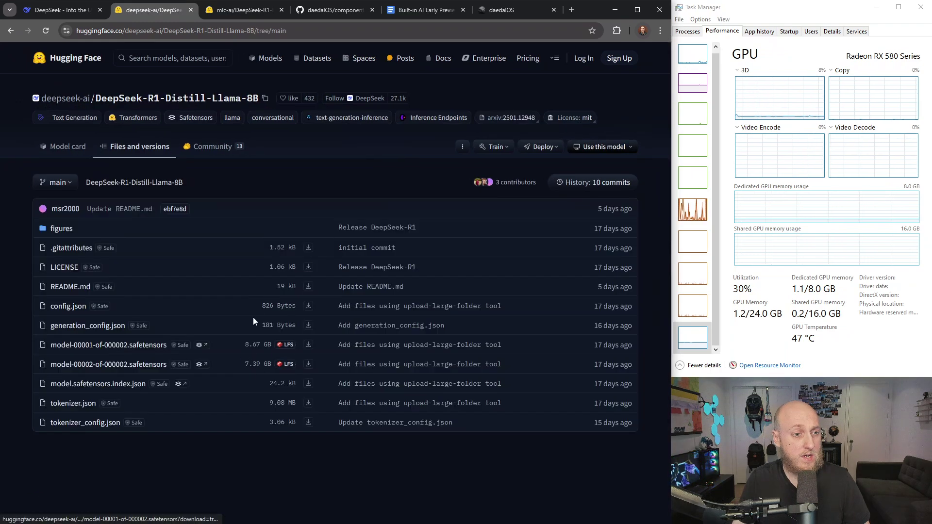
{"action": "left_click", "coordinate": [66, 154]}
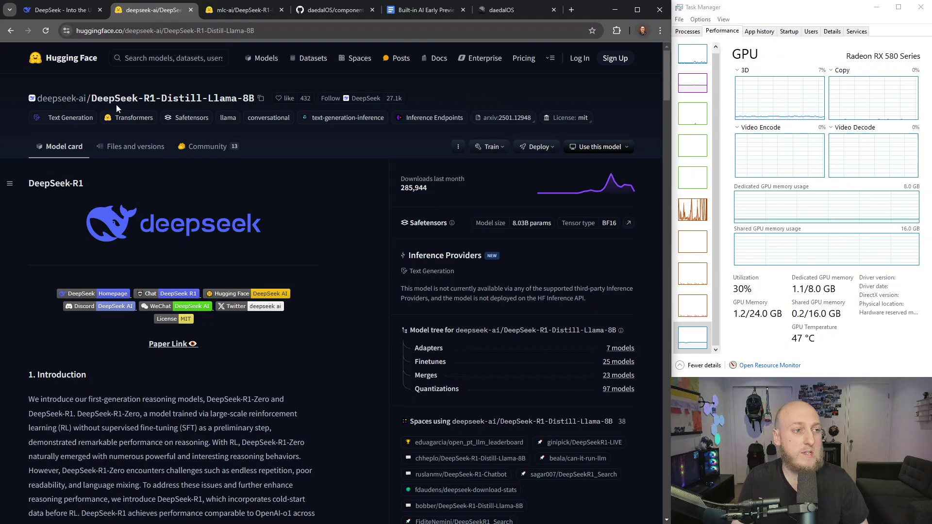
- Scroll to the Model Downloads tables, highlighting DeepSeek-R1-Zero's 671B total parameters along the way
{"action": "scroll", "coordinate": [229, 316], "scroll_direction": "down", "scroll_amount": 9}
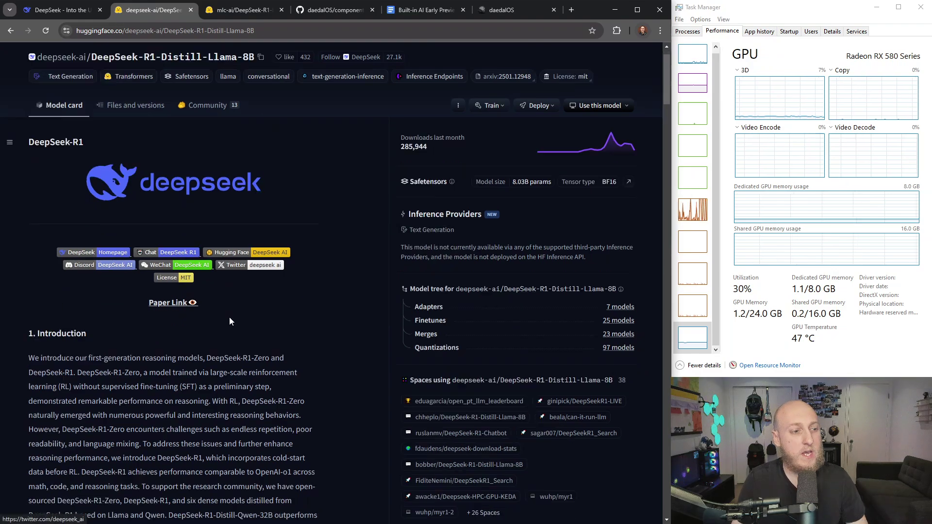
{"action": "scroll", "coordinate": [147, 280], "scroll_direction": "down", "scroll_amount": 12}
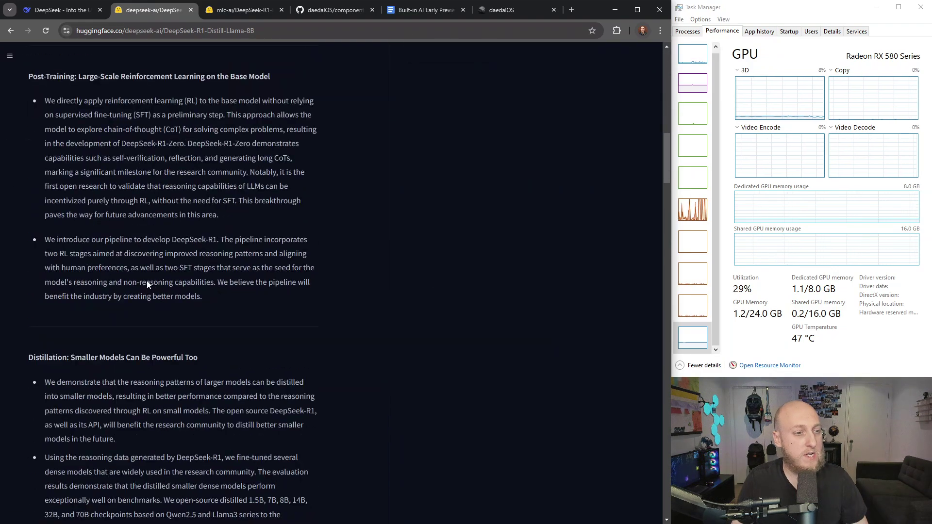
{"action": "scroll", "coordinate": [293, 290], "scroll_direction": "down", "scroll_amount": 5}
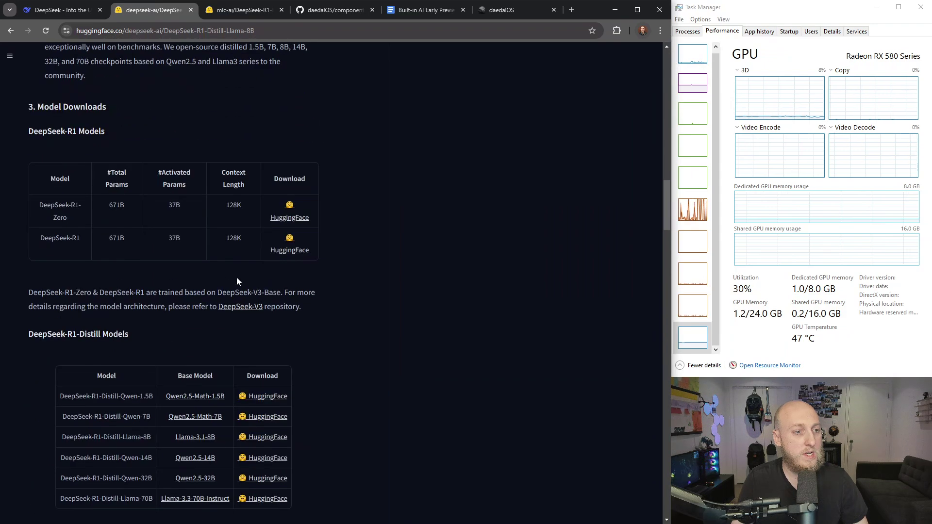
{"action": "left_click_drag", "start_coordinate": [98, 209], "coordinate": [125, 207]}
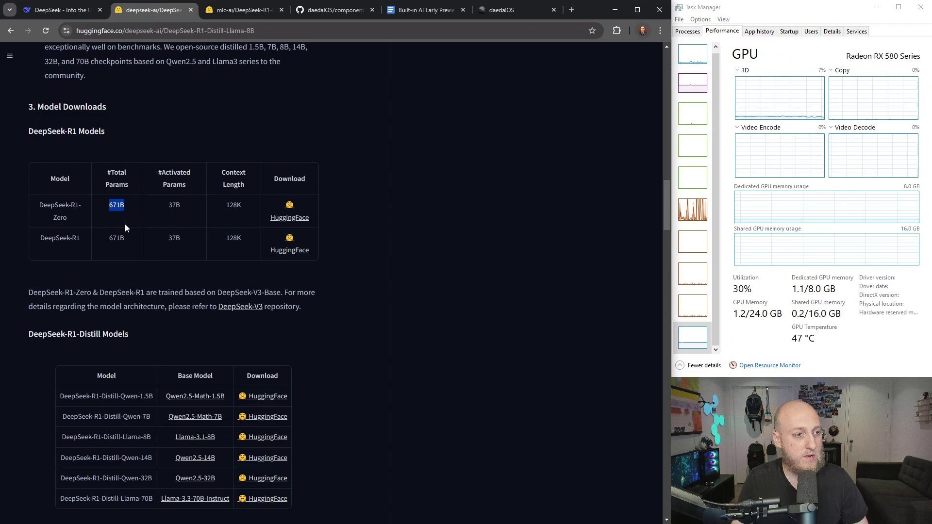
{"action": "scroll", "coordinate": [165, 301], "scroll_direction": "down", "scroll_amount": 10}
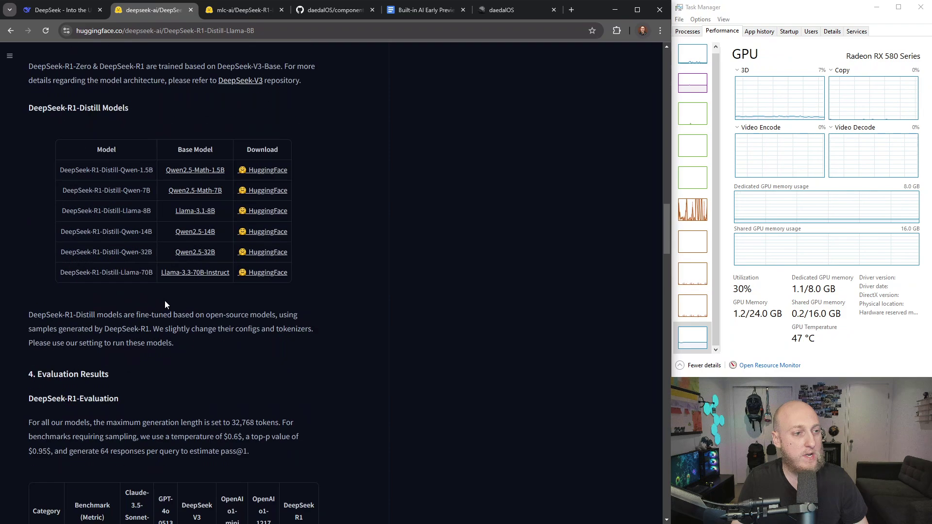
{"action": "scroll", "coordinate": [211, 330], "scroll_direction": "up", "scroll_amount": 7}
{"action": "scroll", "coordinate": [211, 330], "scroll_direction": "up", "scroll_amount": 4}
{"action": "scroll", "coordinate": [206, 323], "scroll_direction": "down", "scroll_amount": 4}
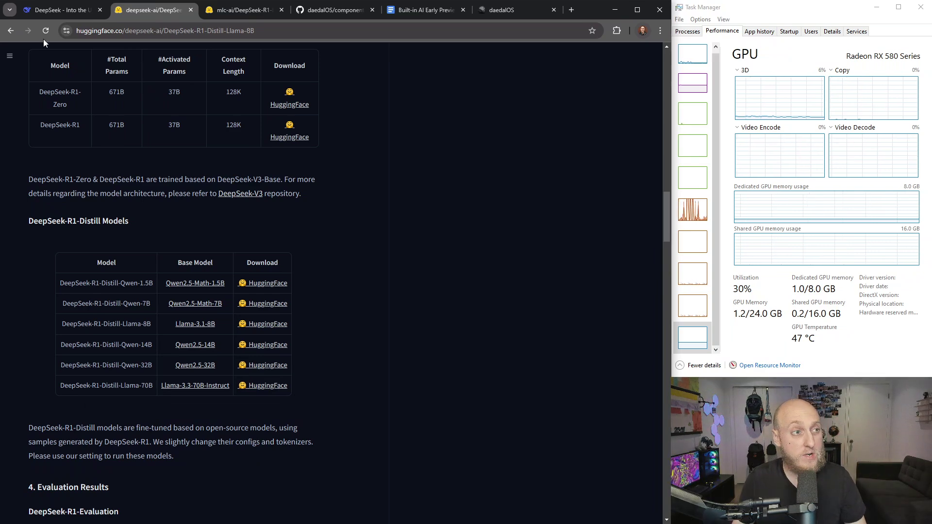
{"action": "left_click", "coordinate": [54, 12]}
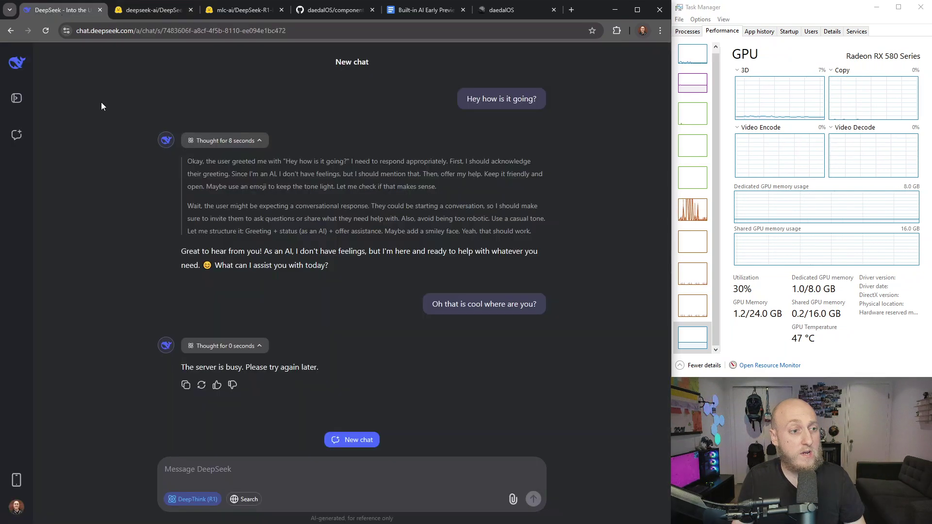
{"action": "triple_click", "coordinate": [330, 371]}
{"action": "left_click", "coordinate": [328, 375]}
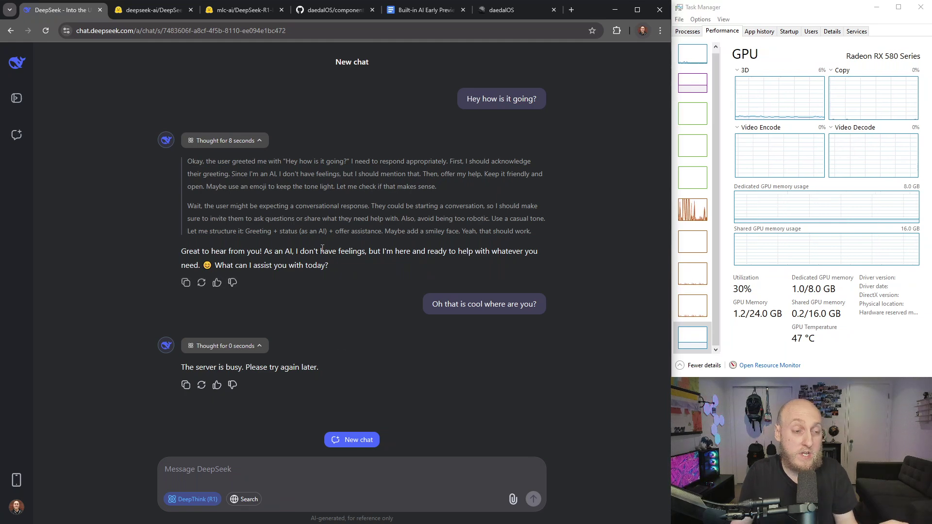
{"action": "left_click", "coordinate": [176, 14]}
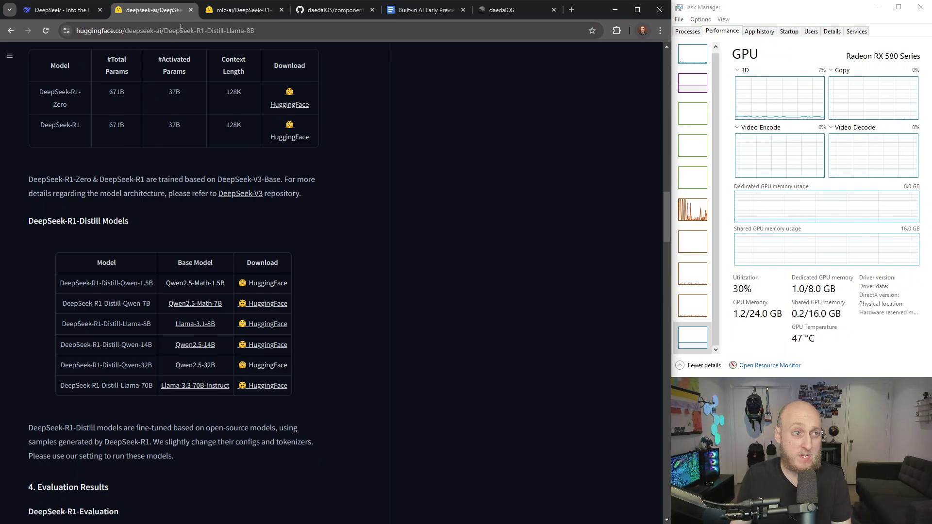
- Close the deepseek-ai page and scroll through the mlc-ai DeepSeek-R1-Distill-Llama-8B-q4f32_1-MLC card
{"action": "left_click", "coordinate": [190, 10]}
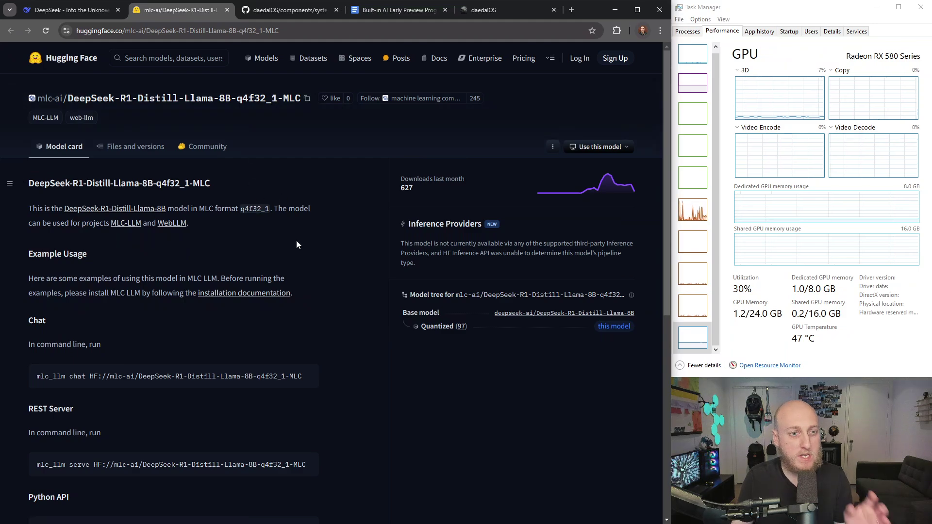
{"action": "scroll", "coordinate": [296, 240], "scroll_direction": "down", "scroll_amount": 7}
{"action": "scroll", "coordinate": [318, 340], "scroll_direction": "up", "scroll_amount": 8}
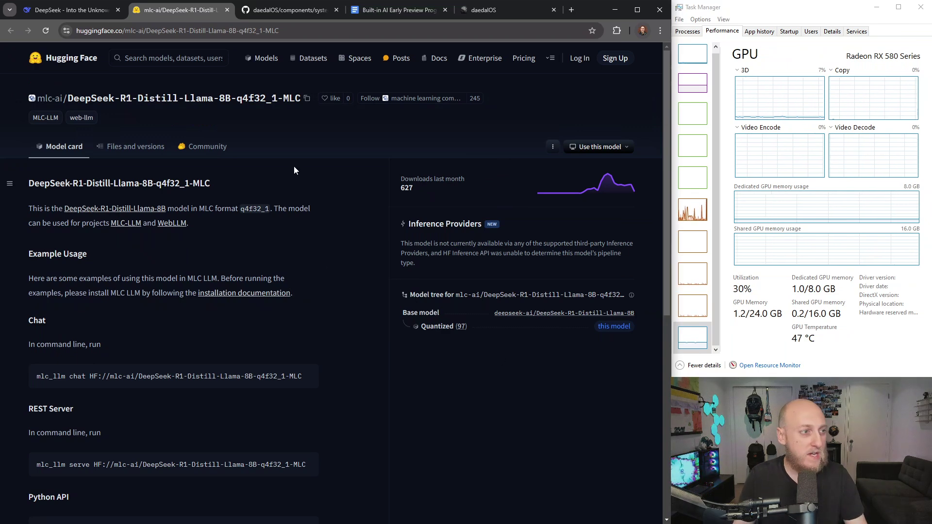
- Close the mlc-ai model page and scroll through the ai.worker.ts source
{"action": "left_click", "coordinate": [225, 10]}
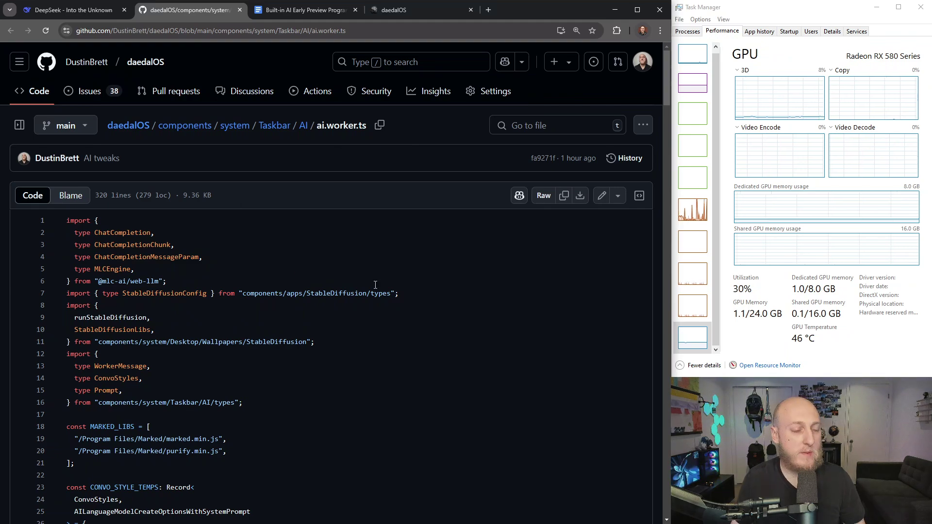
{"action": "scroll", "coordinate": [374, 284], "scroll_direction": "down", "scroll_amount": 8}
{"action": "scroll", "coordinate": [266, 330], "scroll_direction": "up", "scroll_amount": 4}
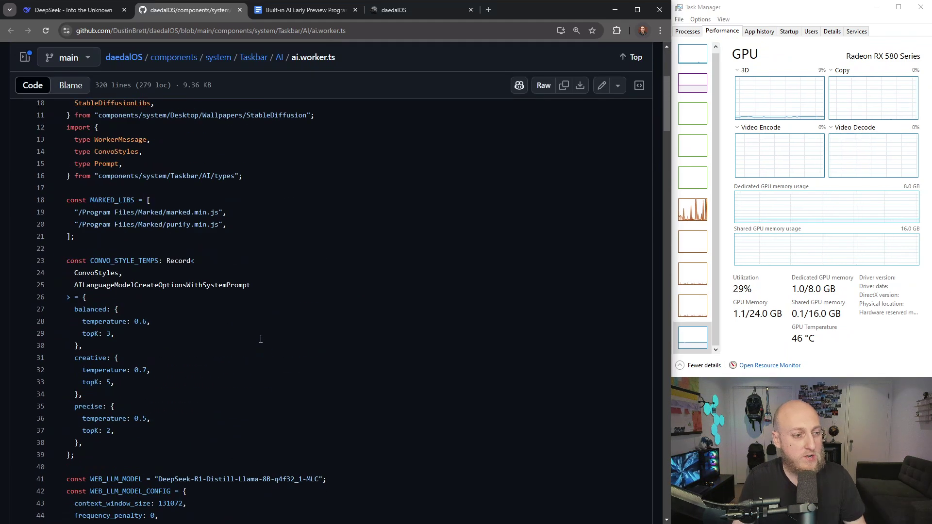
{"action": "scroll", "coordinate": [265, 248], "scroll_direction": "up", "scroll_amount": 3}
{"action": "scroll", "coordinate": [265, 247], "scroll_direction": "up", "scroll_amount": 2}
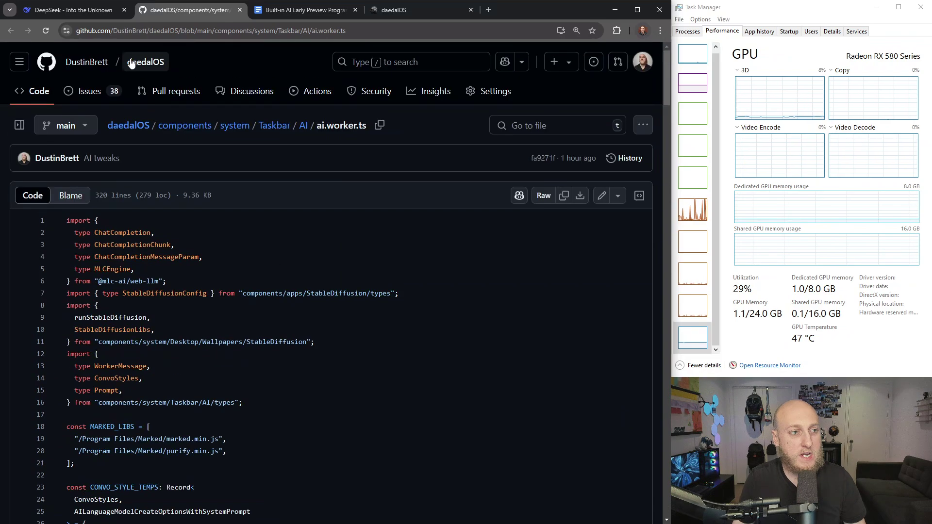
{"action": "scroll", "coordinate": [230, 295], "scroll_direction": "down", "scroll_amount": 2}
{"action": "scroll", "coordinate": [229, 295], "scroll_direction": "down", "scroll_amount": 4}
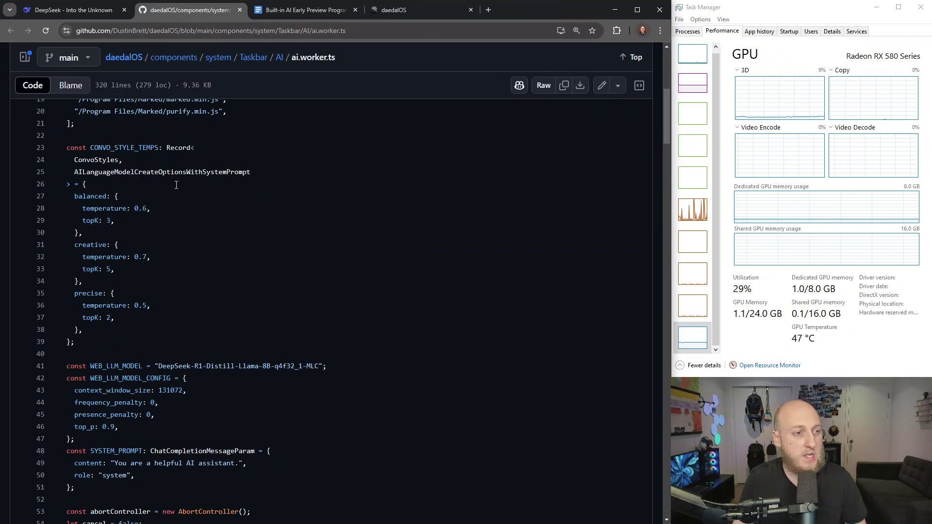
{"action": "scroll", "coordinate": [176, 185], "scroll_direction": "up", "scroll_amount": 2}
{"action": "scroll", "coordinate": [176, 185], "scroll_direction": "down", "scroll_amount": 4}
- Highlight WEB_LLM in the model config and look up references to presence_penalty and 131072
{"action": "left_click_drag", "start_coordinate": [328, 253], "coordinate": [152, 253]}
{"action": "left_click", "coordinate": [158, 289]}
{"action": "left_click_drag", "start_coordinate": [91, 265], "coordinate": [119, 266]}
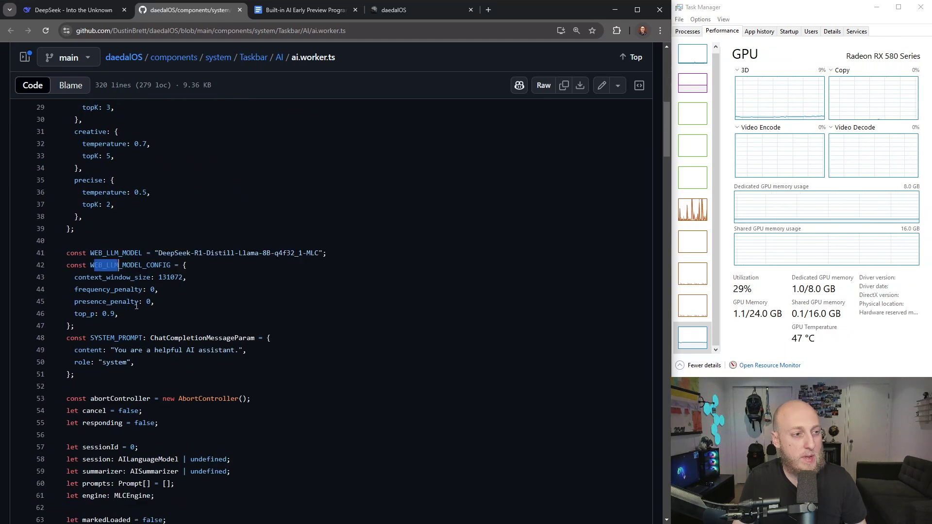
{"action": "left_click", "coordinate": [136, 303]}
{"action": "left_click", "coordinate": [170, 277]}
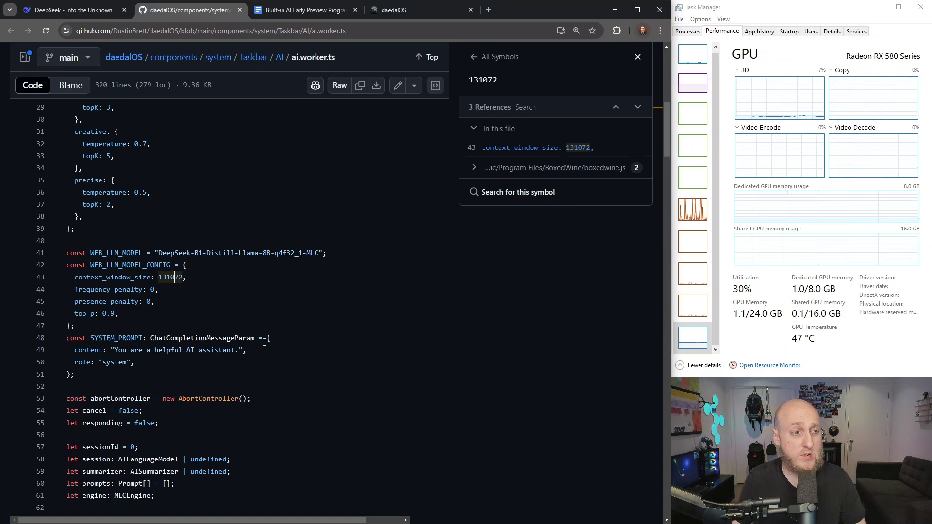
- Review the rest of ai.worker.ts, then switch to the Built-in AI Early Preview Program document
{"action": "scroll", "coordinate": [265, 343], "scroll_direction": "down", "scroll_amount": 12}
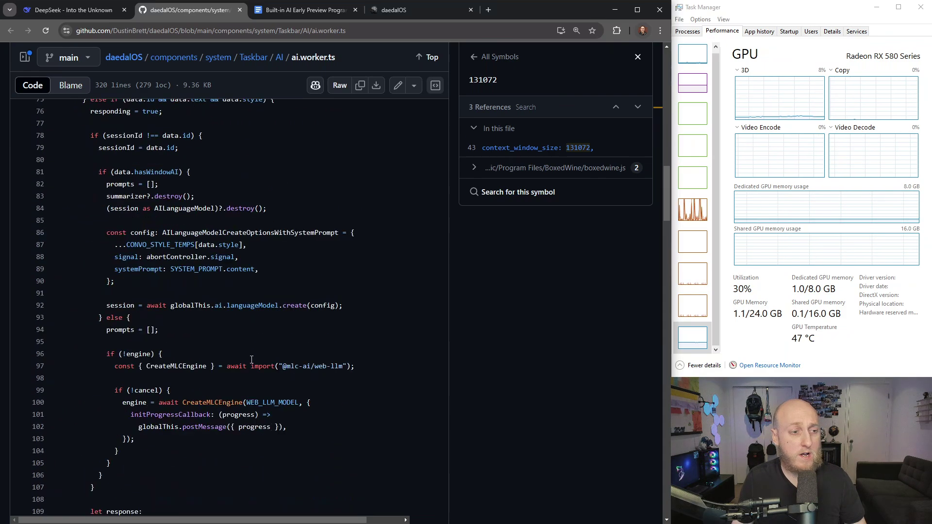
{"action": "scroll", "coordinate": [251, 359], "scroll_direction": "down", "scroll_amount": 17}
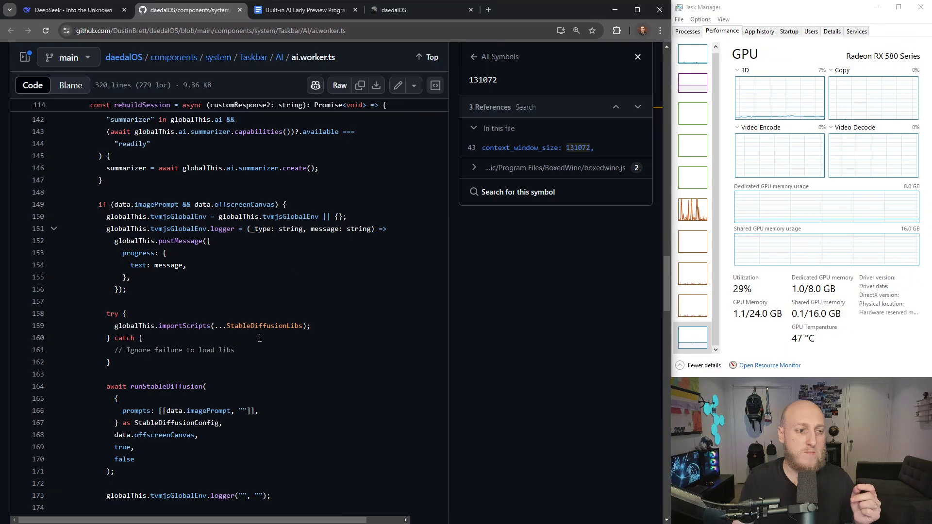
{"action": "scroll", "coordinate": [260, 338], "scroll_direction": "down", "scroll_amount": 20}
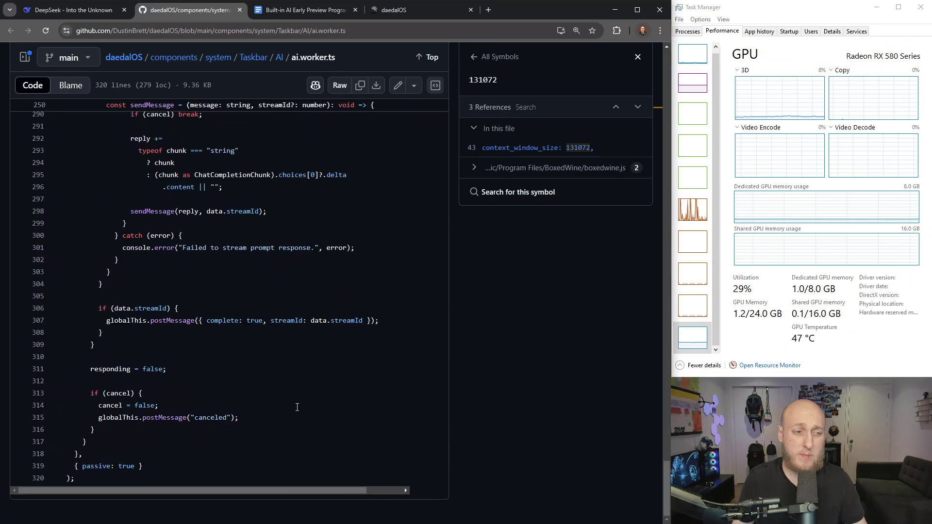
{"action": "scroll", "coordinate": [297, 407], "scroll_direction": "up", "scroll_amount": 20}
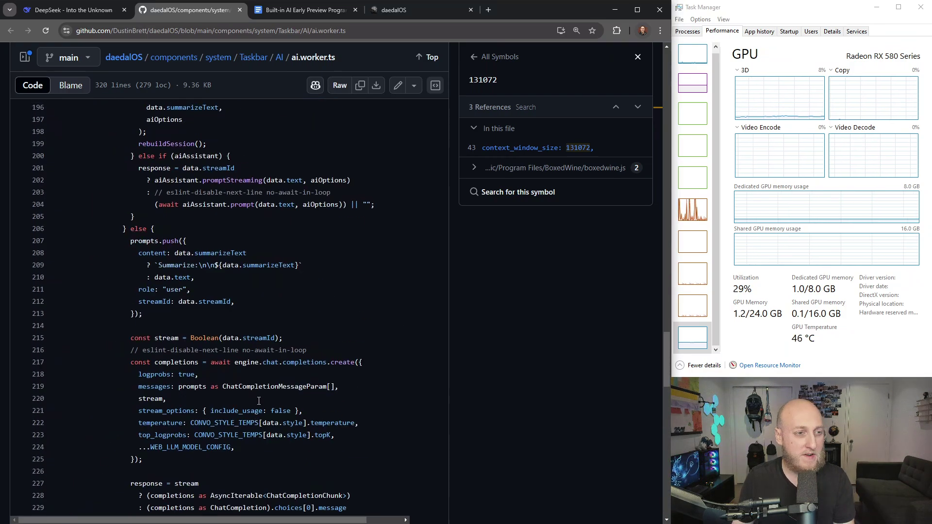
{"action": "scroll", "coordinate": [258, 401], "scroll_direction": "up", "scroll_amount": 9}
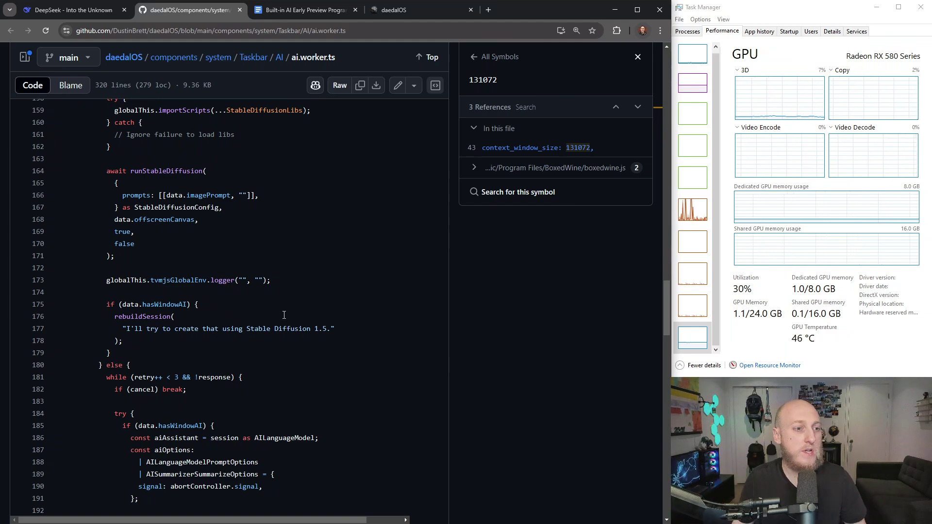
{"action": "scroll", "coordinate": [284, 315], "scroll_direction": "down", "scroll_amount": 15}
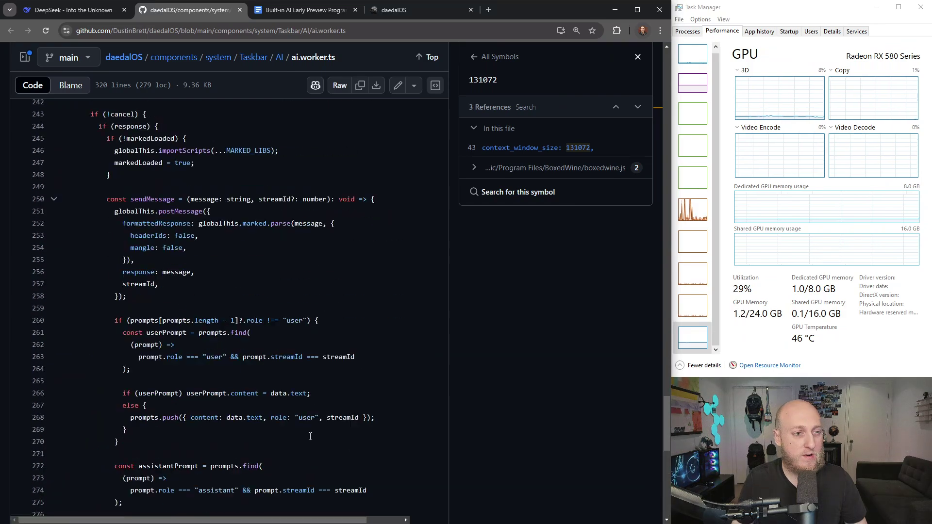
{"action": "scroll", "coordinate": [311, 436], "scroll_direction": "up", "scroll_amount": 20}
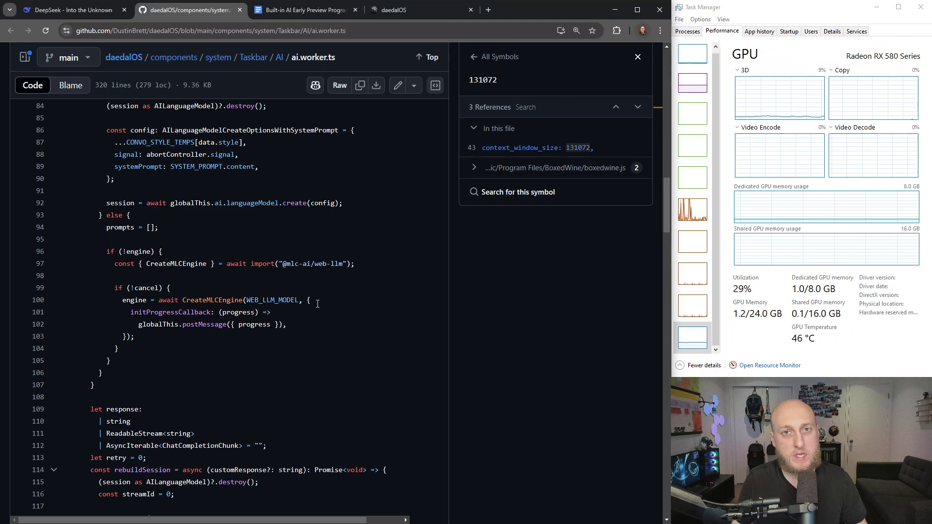
{"action": "left_click", "coordinate": [295, 11]}
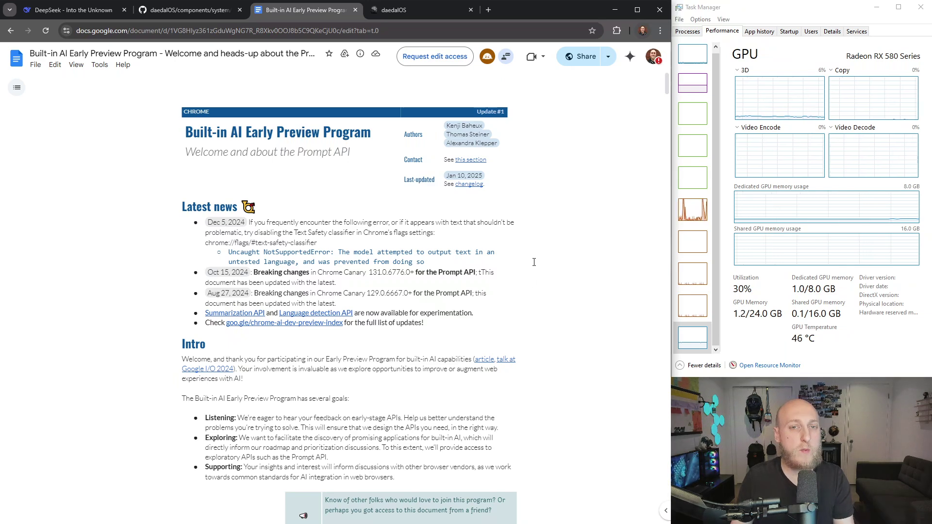
- Switch back to the daedalOS desktop at dustinbrett.com
{"action": "left_click", "coordinate": [394, 12]}
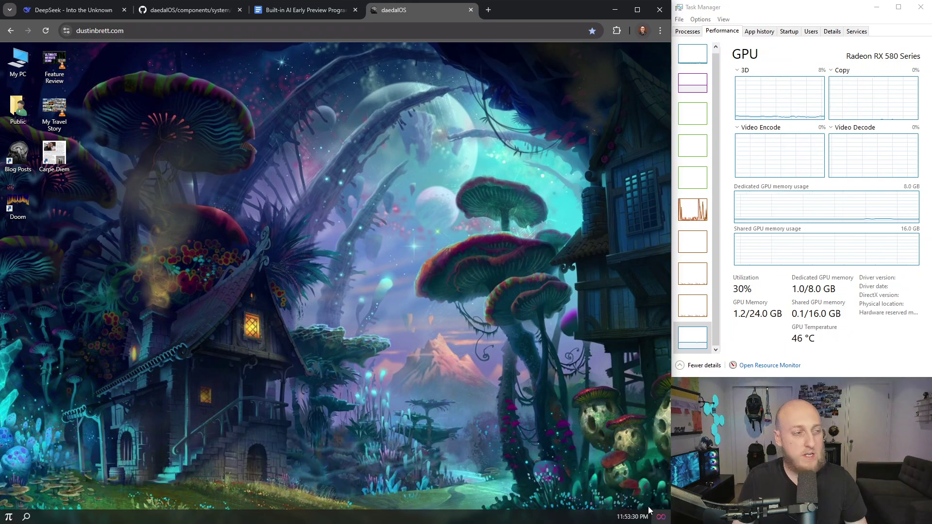
- Open Talos, paste 'Hey how is it going?' copied from the DeepSeek chat, and open DevTools
{"action": "left_click", "coordinate": [660, 517]}
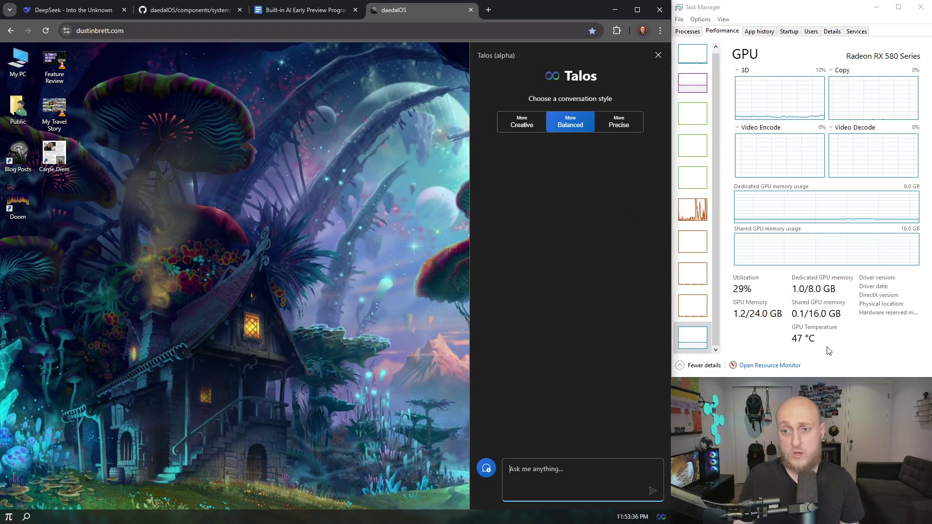
{"action": "left_click", "coordinate": [73, 10]}
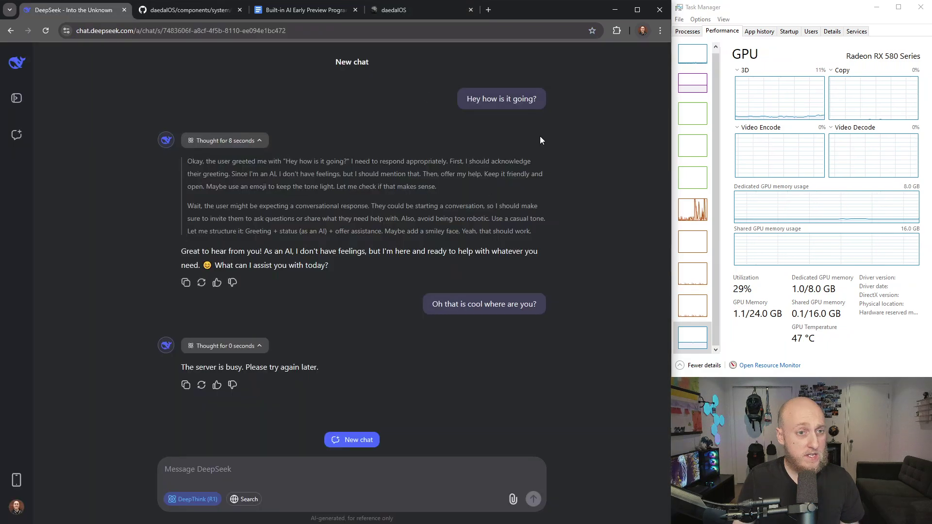
{"action": "left_click", "coordinate": [430, 100]}
{"action": "left_click", "coordinate": [423, 10]}
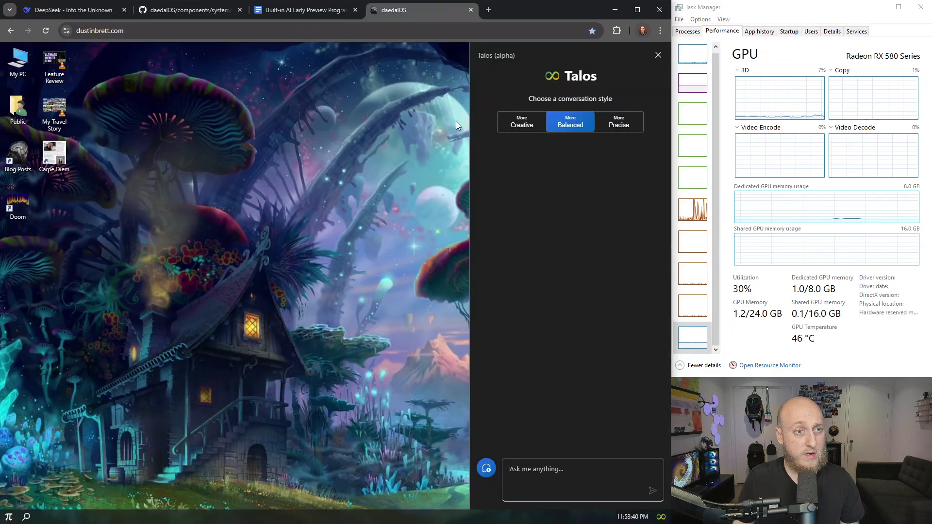
{"action": "key", "text": "ctrl+v"}
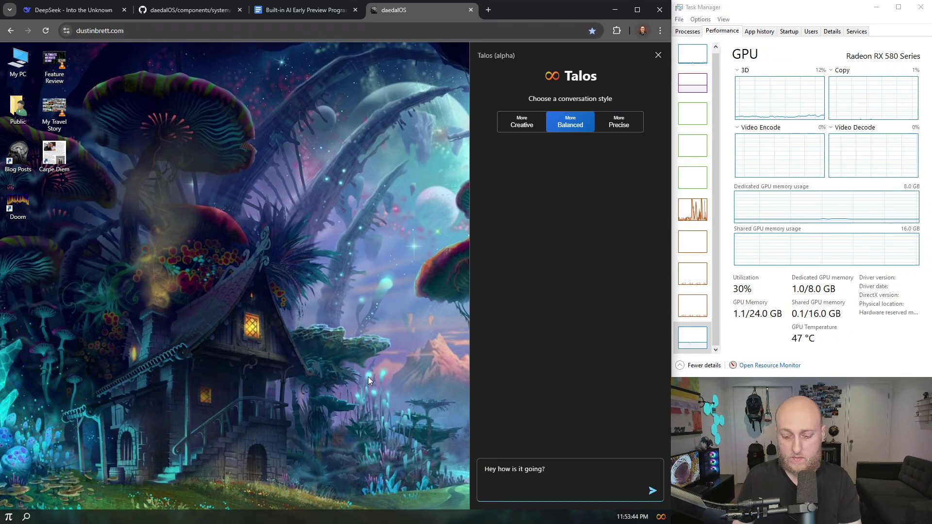
{"action": "key", "text": "ctrl+shift+i"}
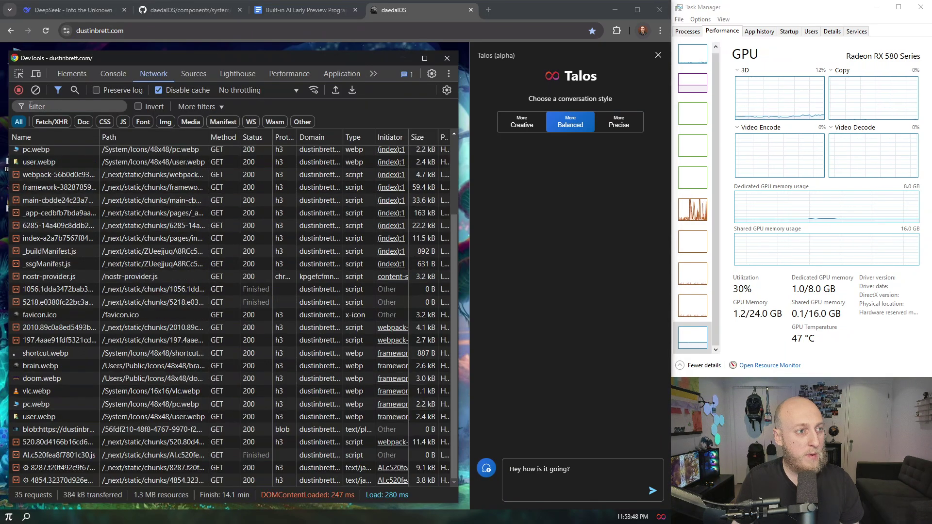
- Clear the Network log, inspect the 4,532 MB storage and webllm cache entries, then return to Network
{"action": "left_click", "coordinate": [36, 90]}
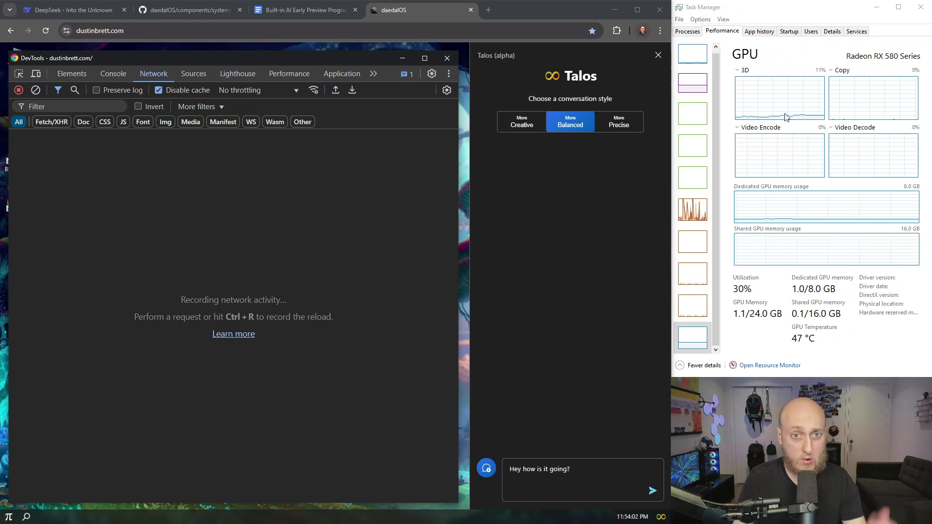
{"action": "left_click", "coordinate": [572, 467]}
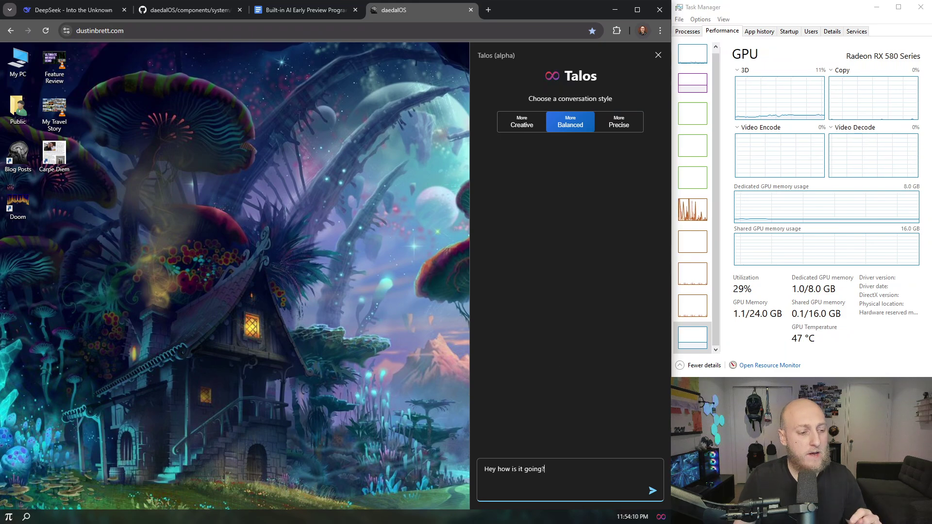
{"action": "key", "text": "ctrl+shift+i"}
{"action": "left_click", "coordinate": [333, 77]}
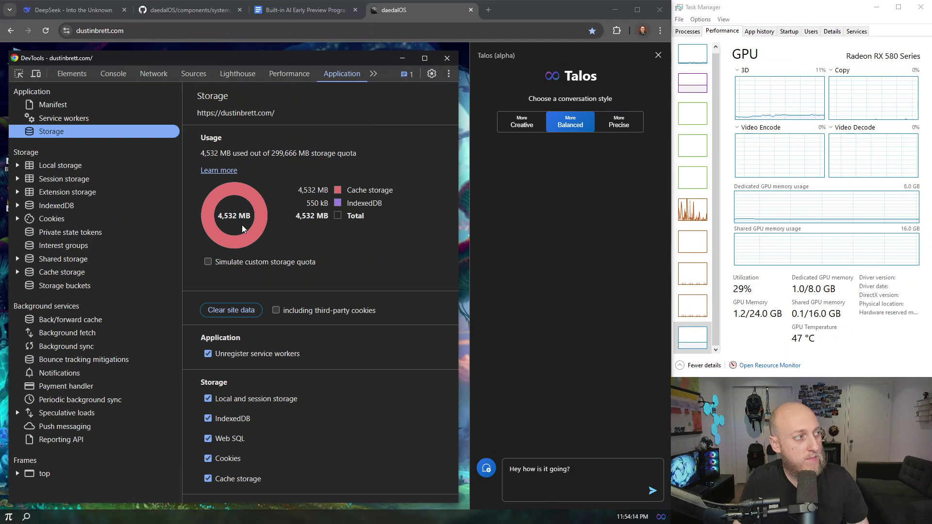
{"action": "left_click", "coordinate": [64, 272]}
{"action": "left_click", "coordinate": [18, 271]}
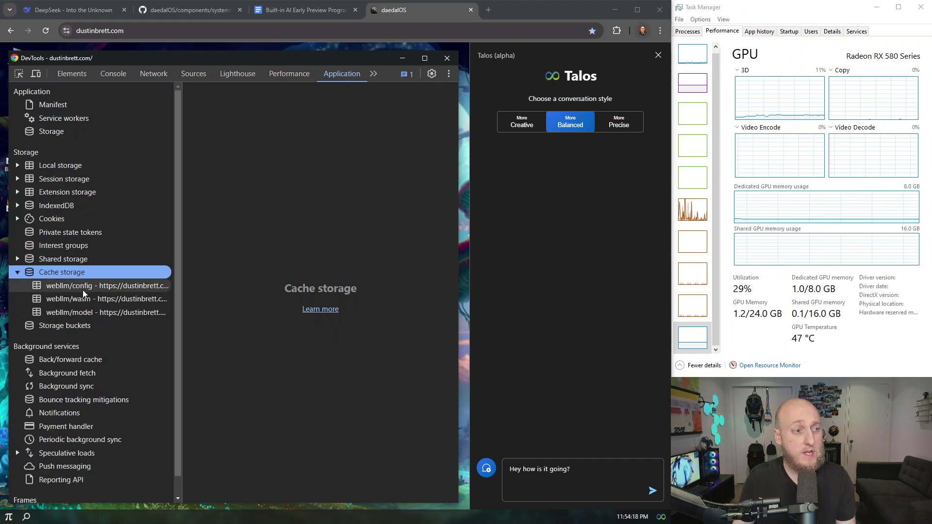
{"action": "left_click", "coordinate": [17, 273]}
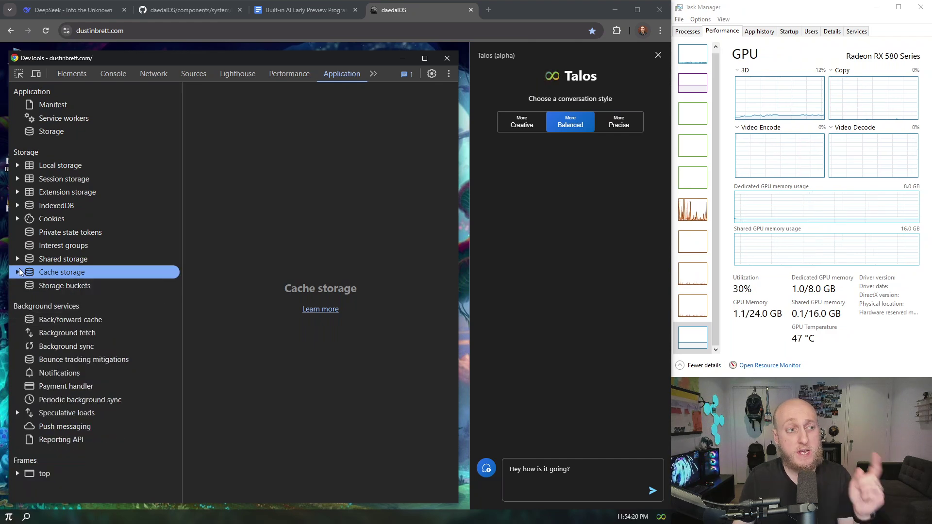
{"action": "left_click", "coordinate": [53, 132]}
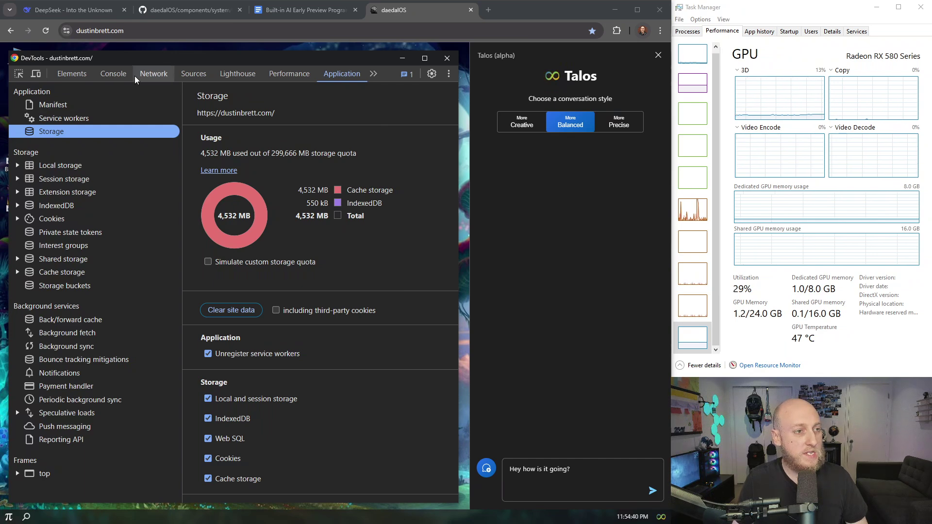
{"action": "left_click", "coordinate": [155, 75]}
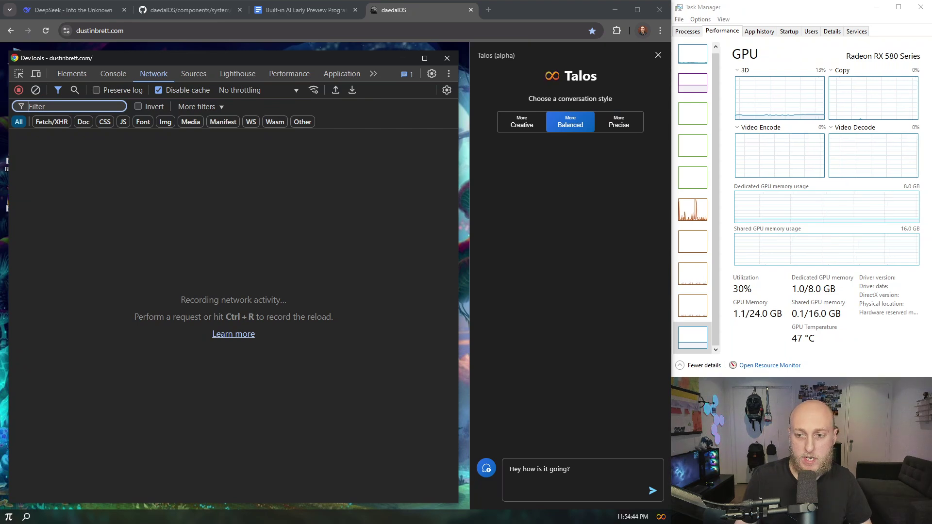
- Send 'Hey how is it going?' to Talos and watch DevTools Network while the model answers
{"action": "key", "text": "F12"}
{"action": "left_click", "coordinate": [613, 475]}
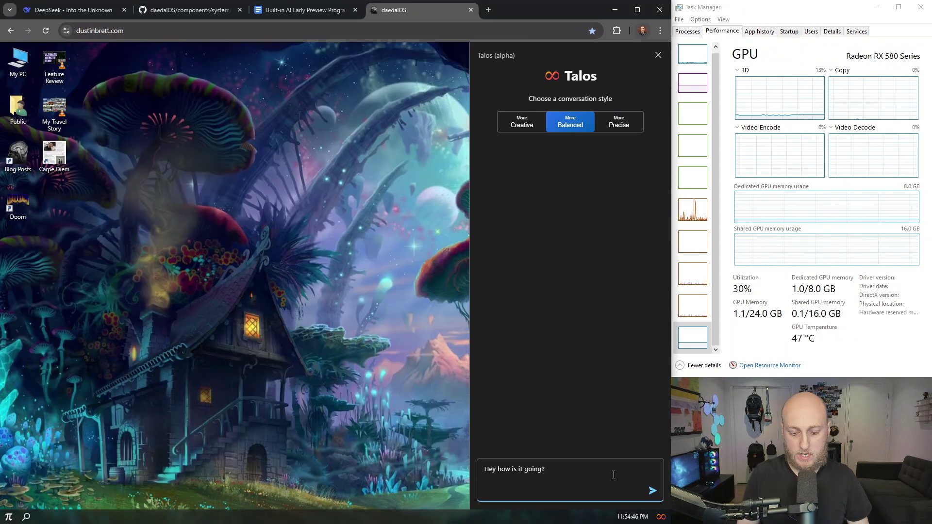
{"action": "key", "text": "Return"}
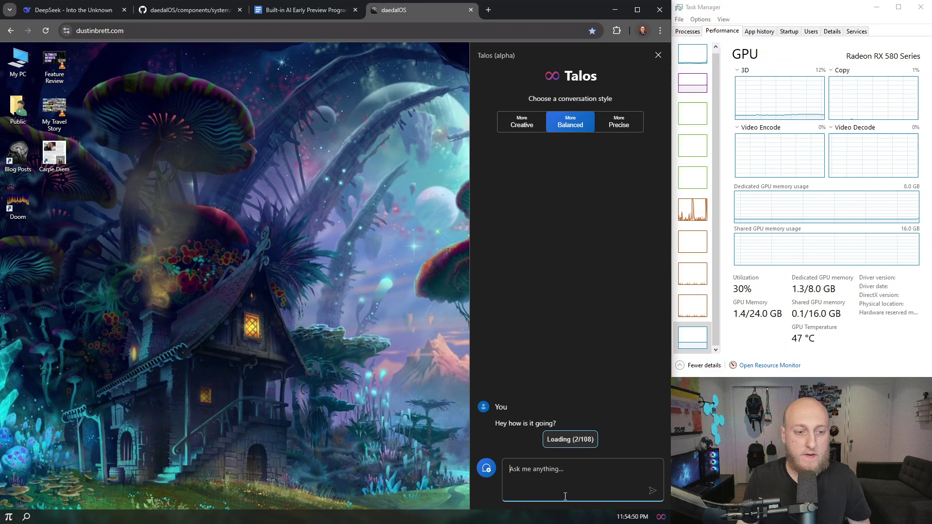
{"action": "key", "text": "F12"}
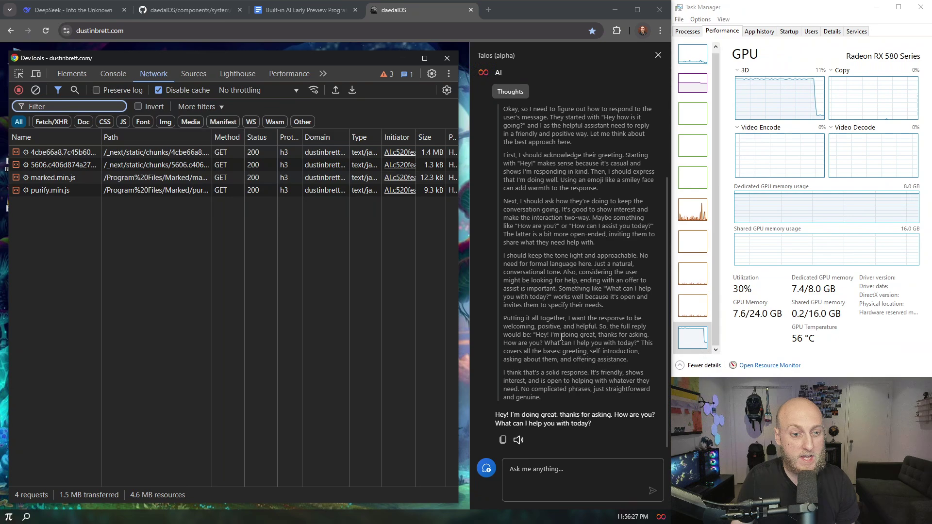
- Scroll through Talos's reply, then collapse and re-expand its reasoning
{"action": "scroll", "coordinate": [563, 334], "scroll_direction": "up", "scroll_amount": 3}
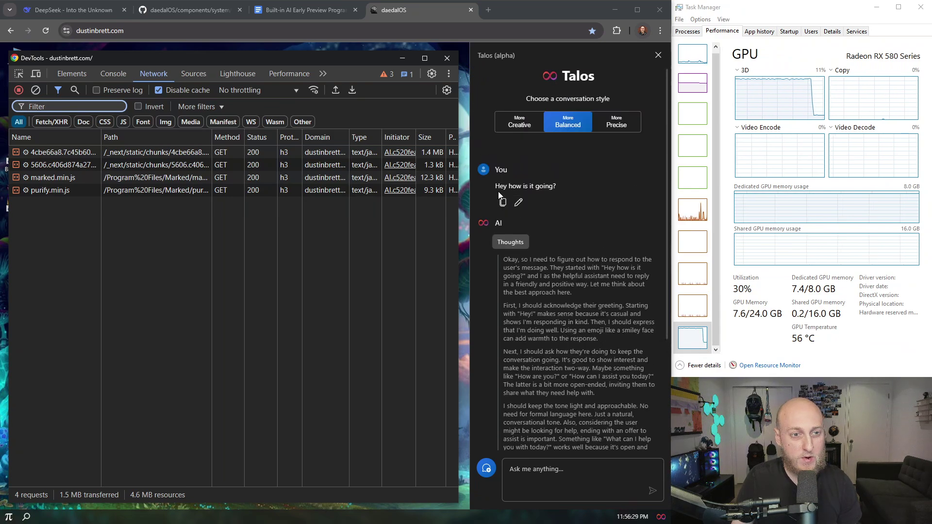
{"action": "scroll", "coordinate": [543, 193], "scroll_direction": "down", "scroll_amount": 3}
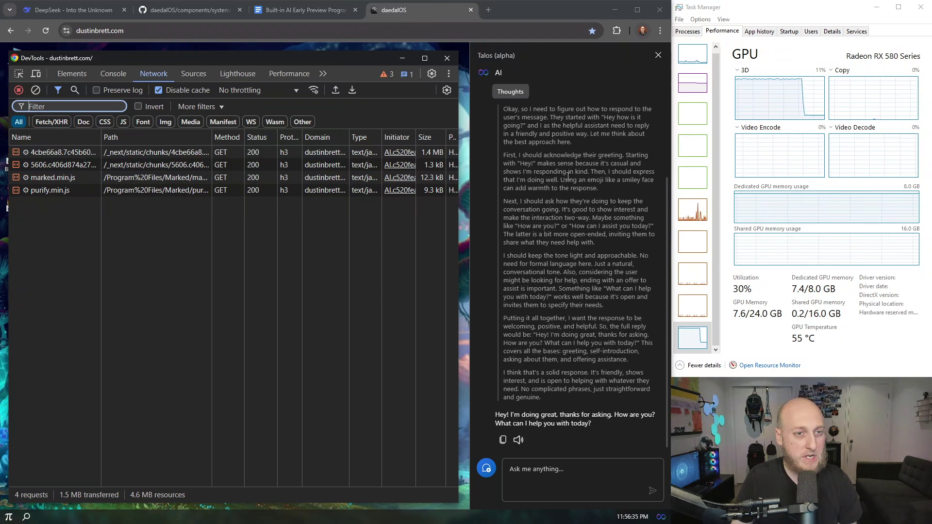
{"action": "scroll", "coordinate": [509, 133], "scroll_direction": "up", "scroll_amount": 3}
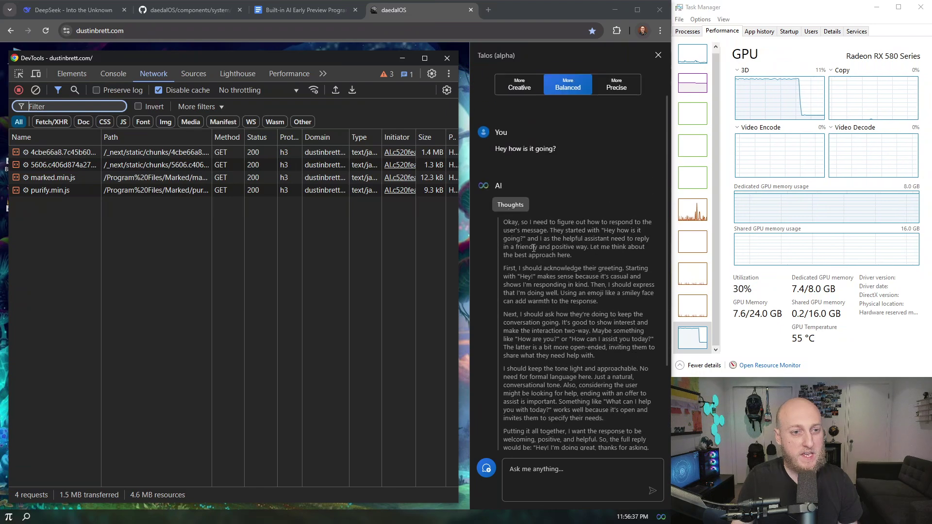
{"action": "scroll", "coordinate": [533, 248], "scroll_direction": "down", "scroll_amount": 3}
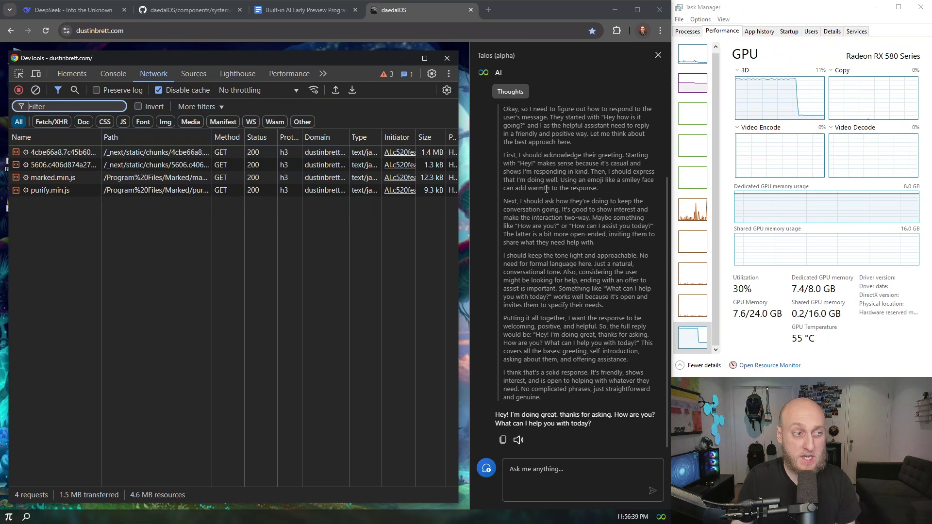
{"action": "left_click", "coordinate": [513, 91]}
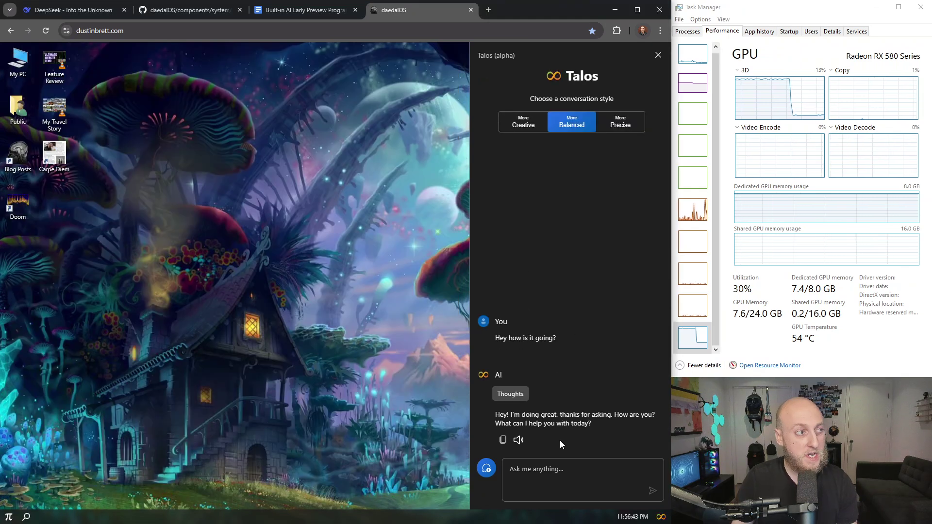
{"action": "mouse_move", "coordinate": [503, 342]}
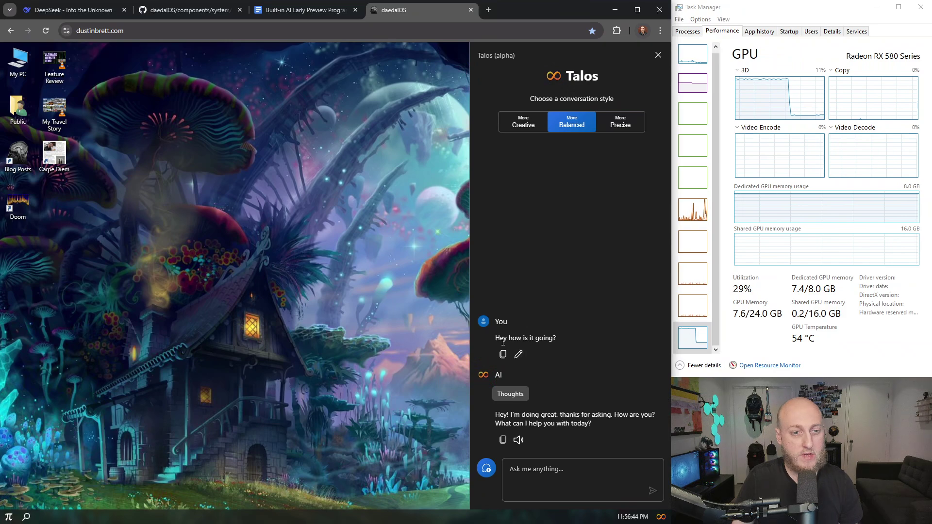
{"action": "left_click", "coordinate": [509, 395]}
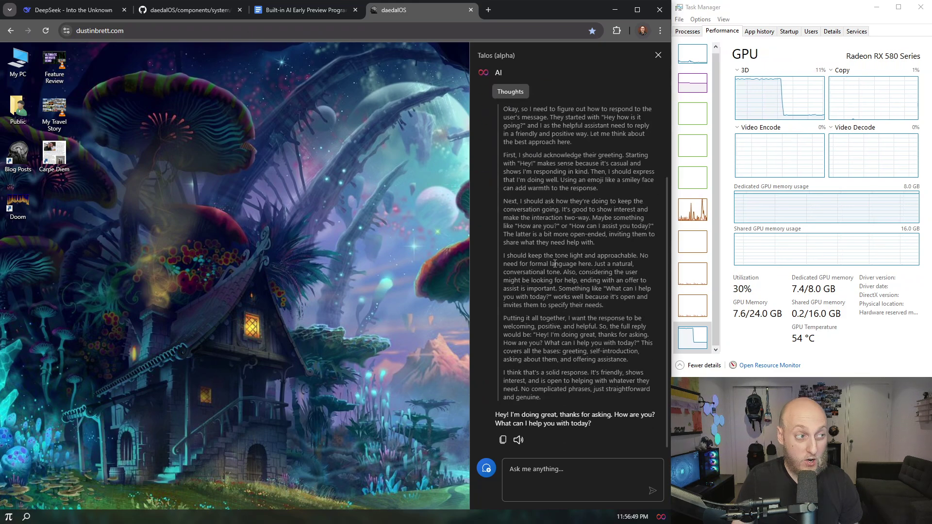
- Copy the question 'Oh that is cool where are you?' from the DeepSeek chat tab
{"action": "left_click", "coordinate": [547, 471]}
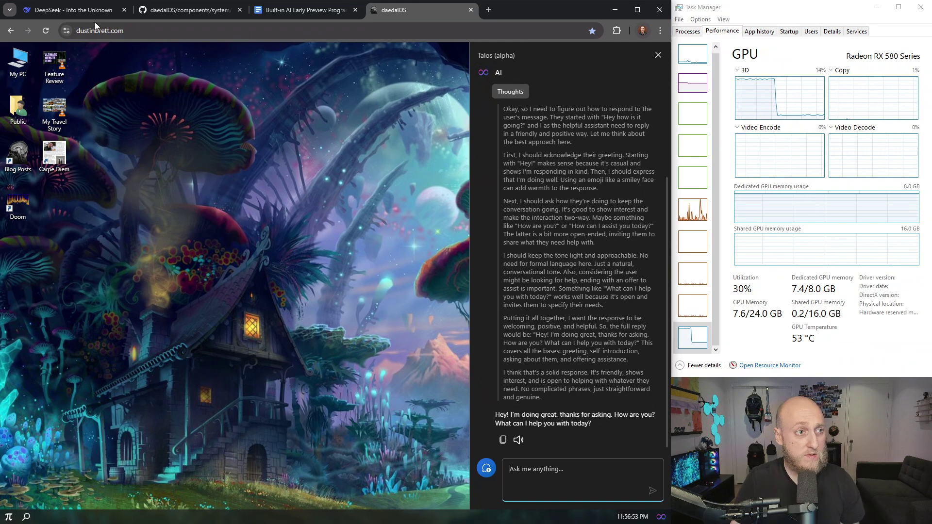
{"action": "left_click", "coordinate": [58, 11]}
{"action": "left_click", "coordinate": [392, 304]}
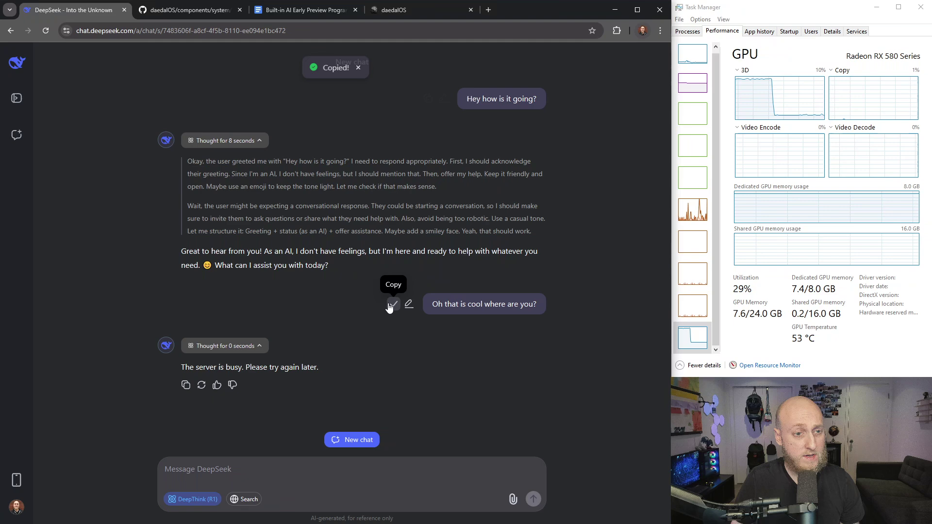
- Paste 'Oh that is cool where are you?' into the Talos box and copy the AI's previous reply
{"action": "left_click", "coordinate": [392, 12]}
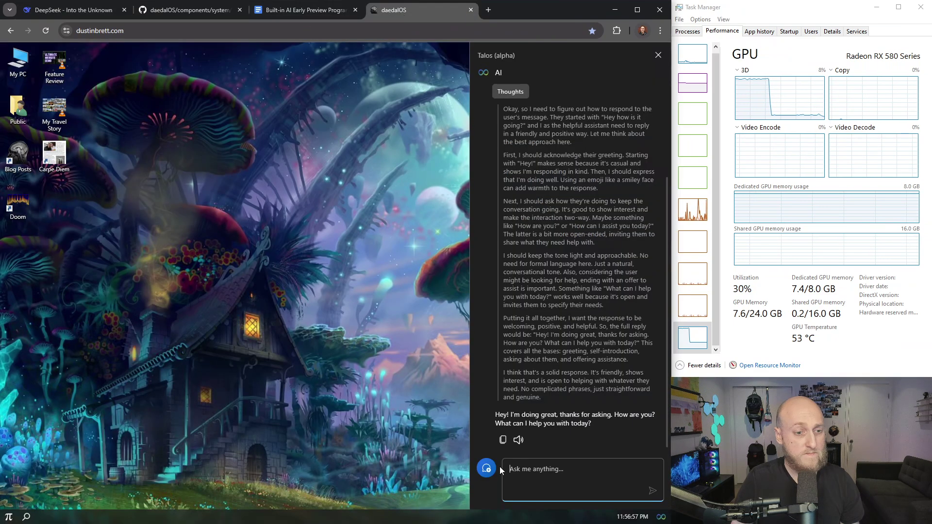
{"action": "key", "text": "ctrl+v"}
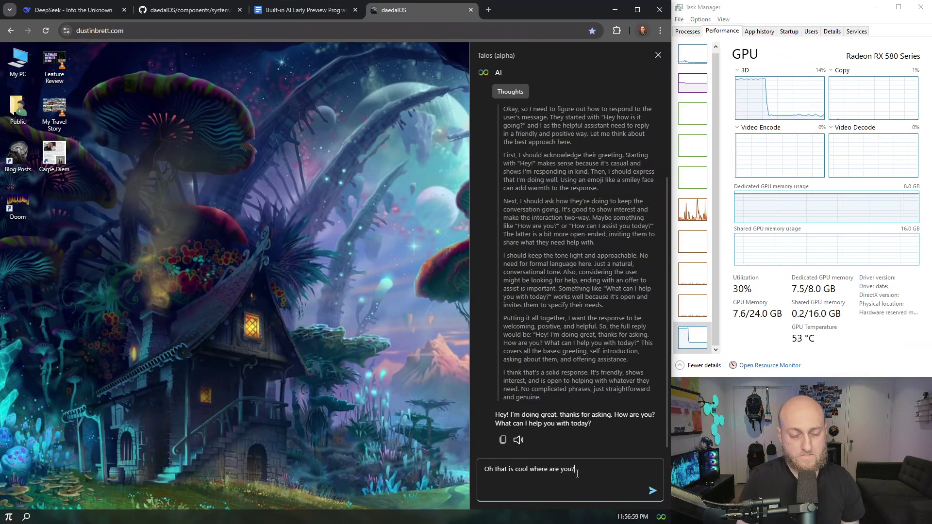
{"action": "left_click", "coordinate": [502, 442]}
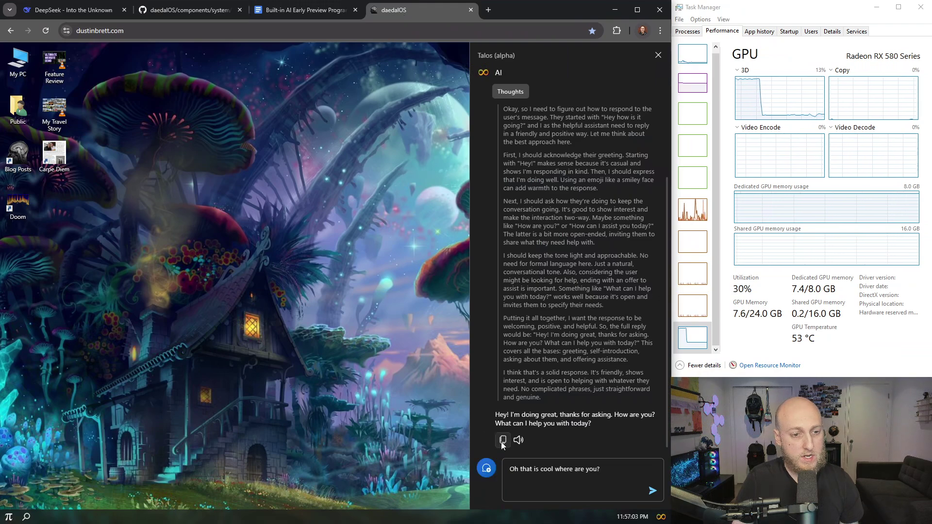
- Create a new rich text document and a new plain text document on the desktop
{"action": "right_click", "coordinate": [163, 155]}
{"action": "mouse_move", "coordinate": [226, 263]}
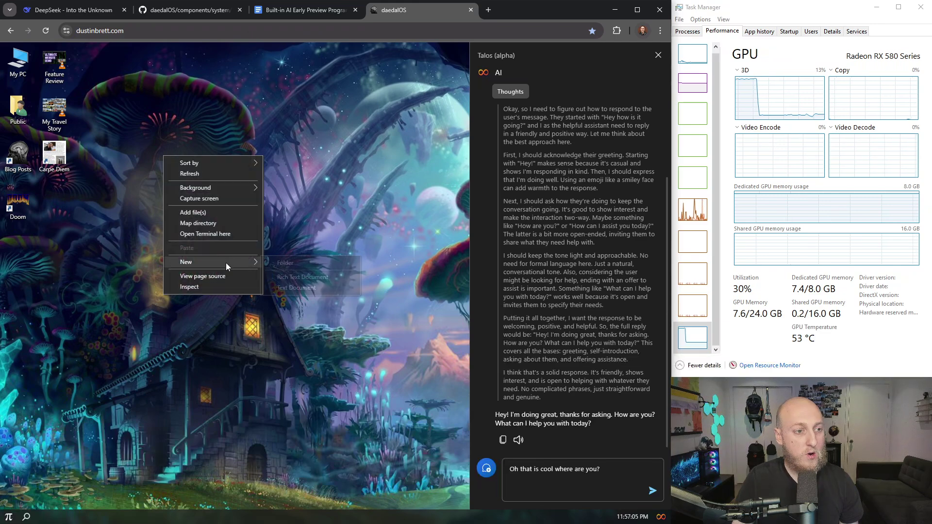
{"action": "left_click", "coordinate": [303, 278]}
{"action": "right_click", "coordinate": [154, 246]}
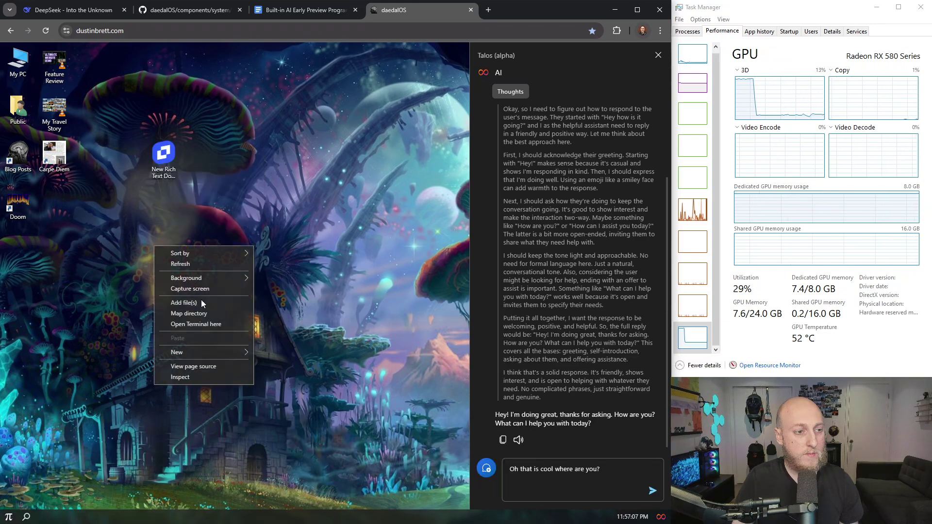
{"action": "mouse_move", "coordinate": [211, 352]}
{"action": "left_click", "coordinate": [291, 378]}
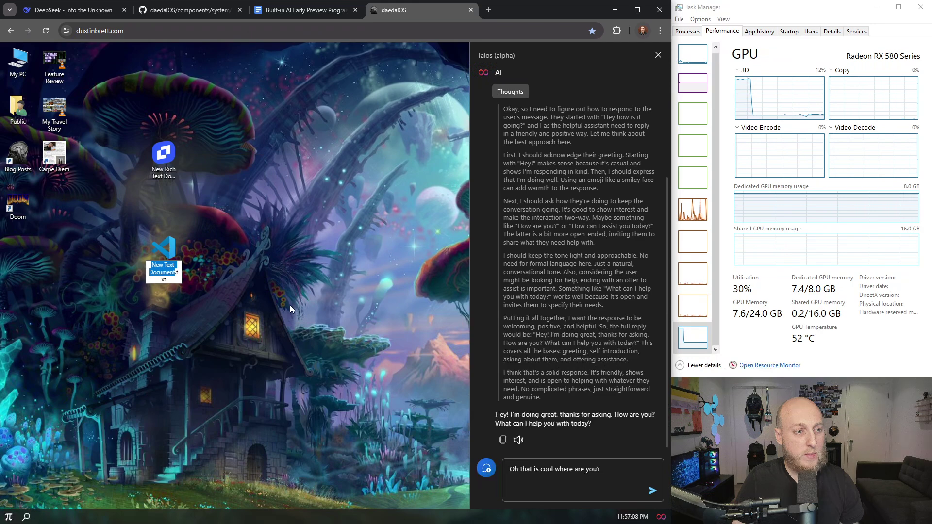
- Paste the AI reply into the text document, select its <think> reasoning, then close it
{"action": "double_click", "coordinate": [171, 247]}
{"action": "key", "text": "ctrl+v"}
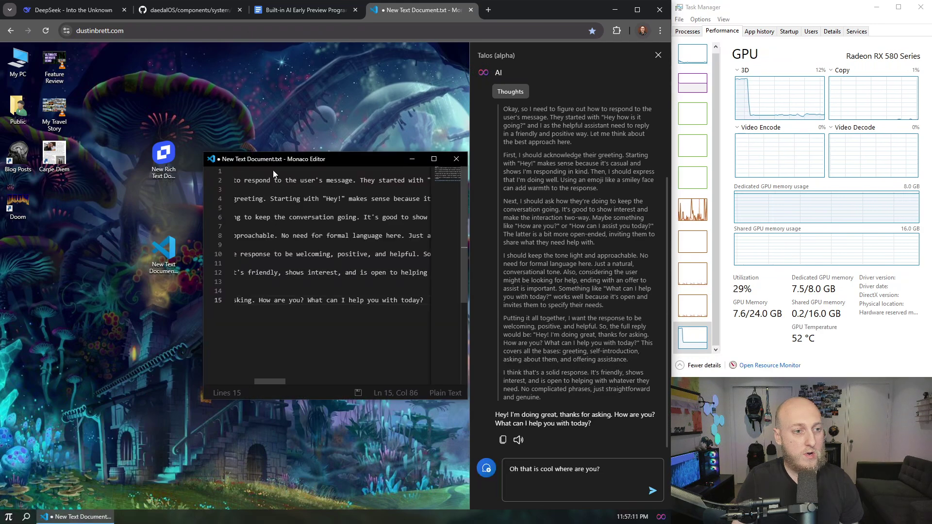
{"action": "left_click_drag", "start_coordinate": [273, 179], "coordinate": [238, 174]}
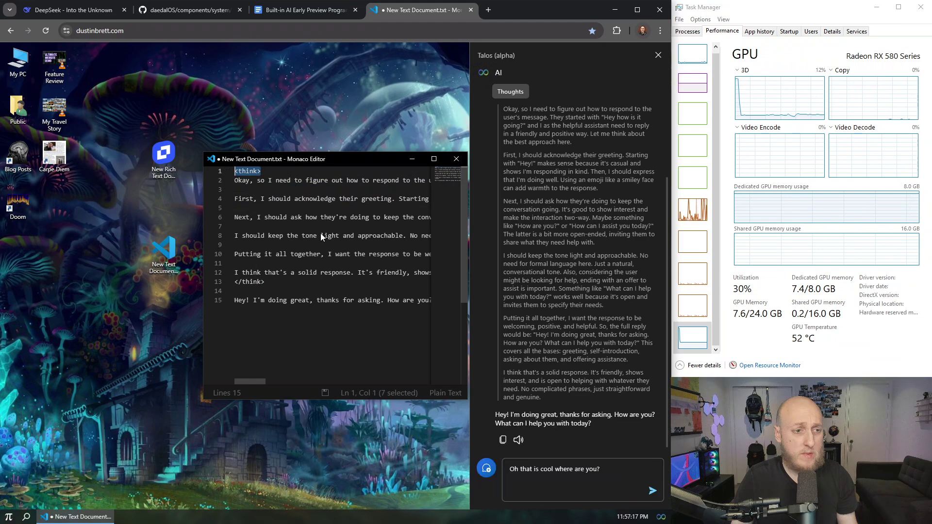
{"action": "left_click_drag", "start_coordinate": [280, 280], "coordinate": [223, 174]}
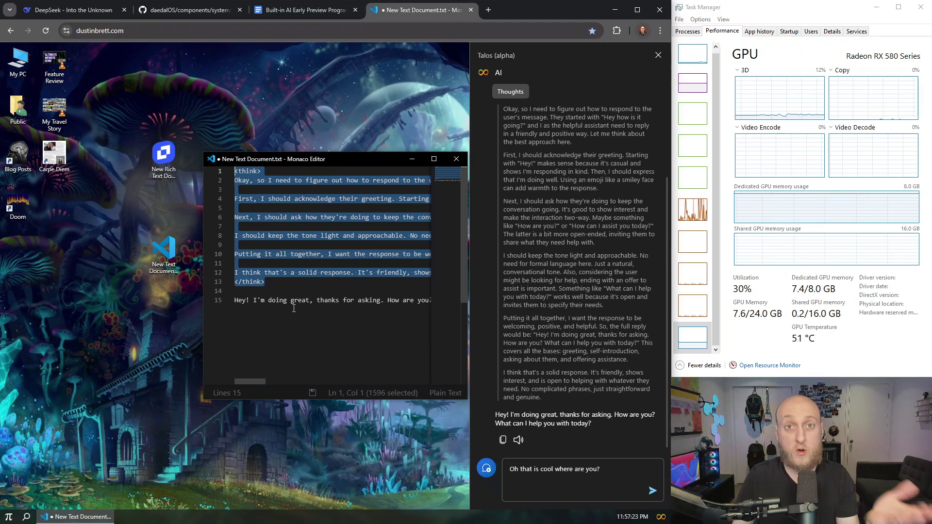
{"action": "left_click", "coordinate": [457, 161]}
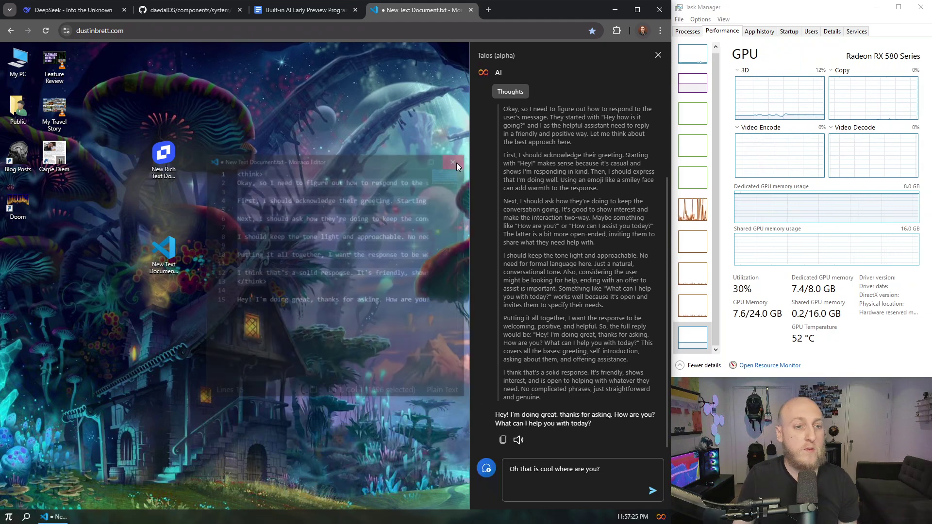
- Submit 'Oh that is cool where are you?' to Talos with the send arrow
{"action": "left_click", "coordinate": [607, 475]}
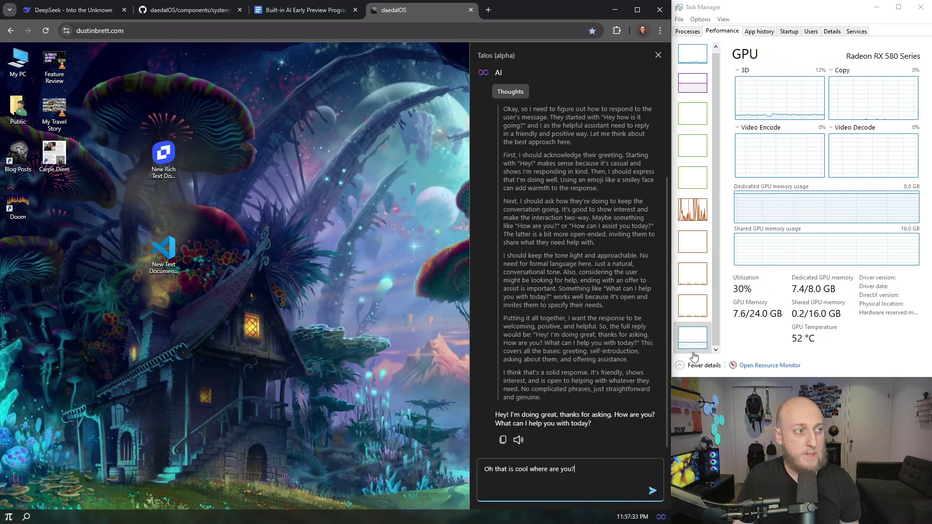
{"action": "left_click", "coordinate": [651, 489]}
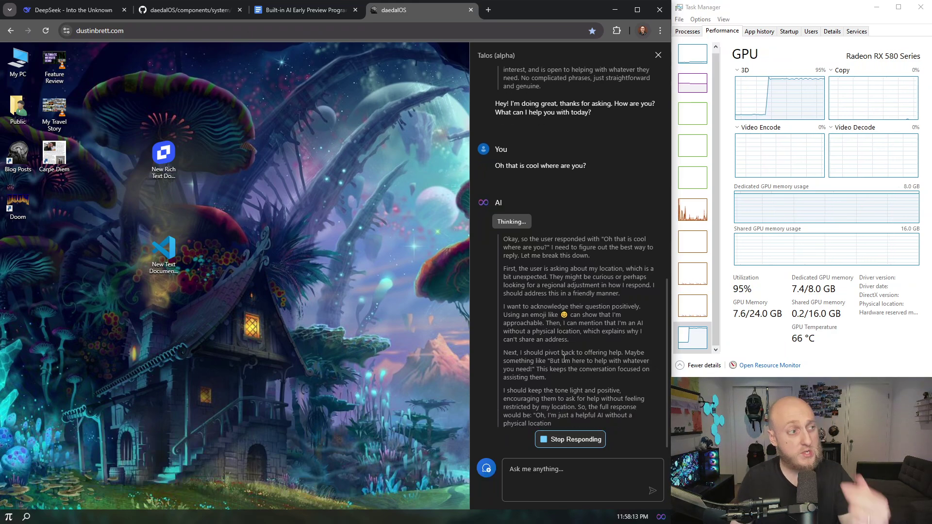
- Open DevTools Network, scroll the request list, and clear it while Talos finishes replying
{"action": "key", "text": "F12"}
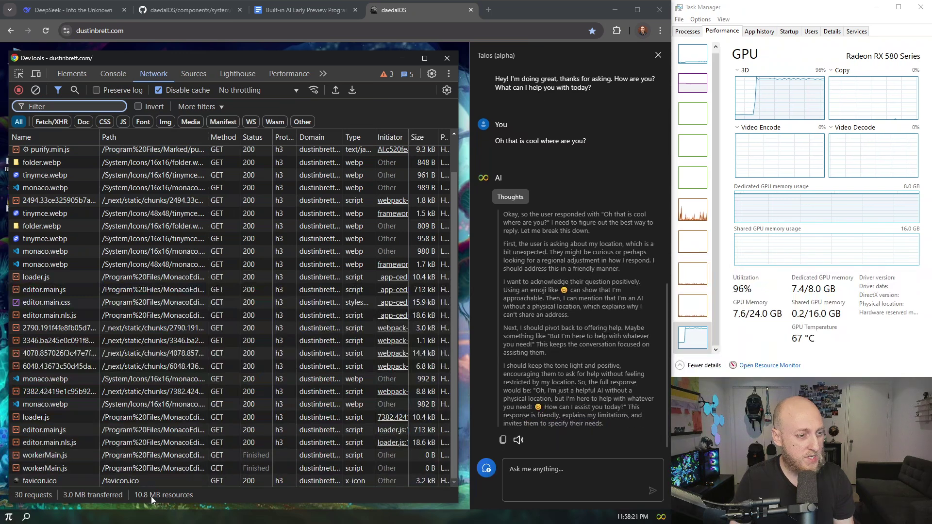
{"action": "scroll", "coordinate": [262, 446], "scroll_direction": "up", "scroll_amount": 2}
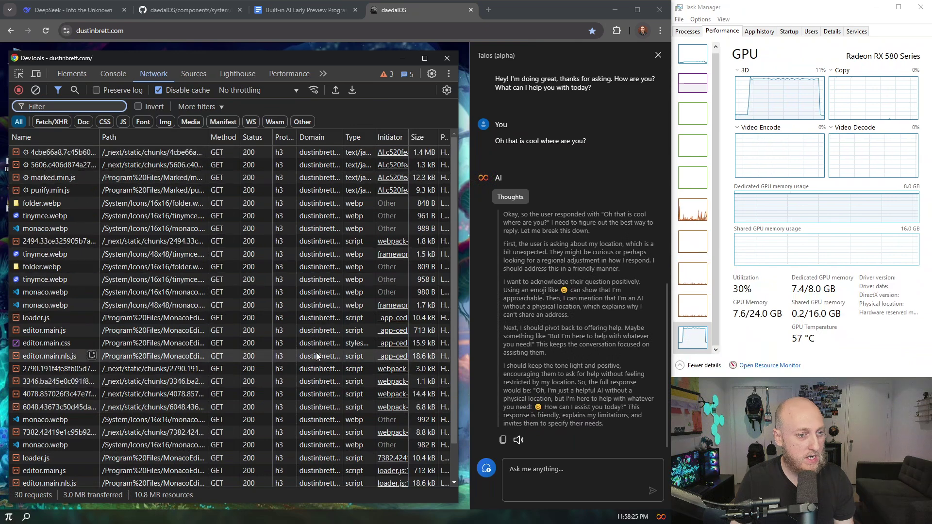
{"action": "scroll", "coordinate": [318, 389], "scroll_direction": "down", "scroll_amount": 2}
{"action": "scroll", "coordinate": [330, 437], "scroll_direction": "up", "scroll_amount": 2}
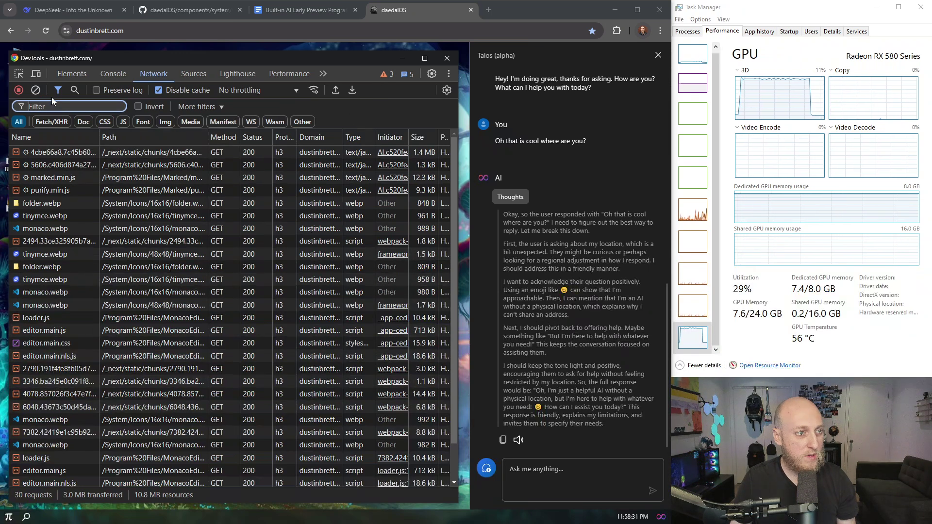
{"action": "left_click", "coordinate": [36, 90]}
{"action": "key", "text": "F12"}
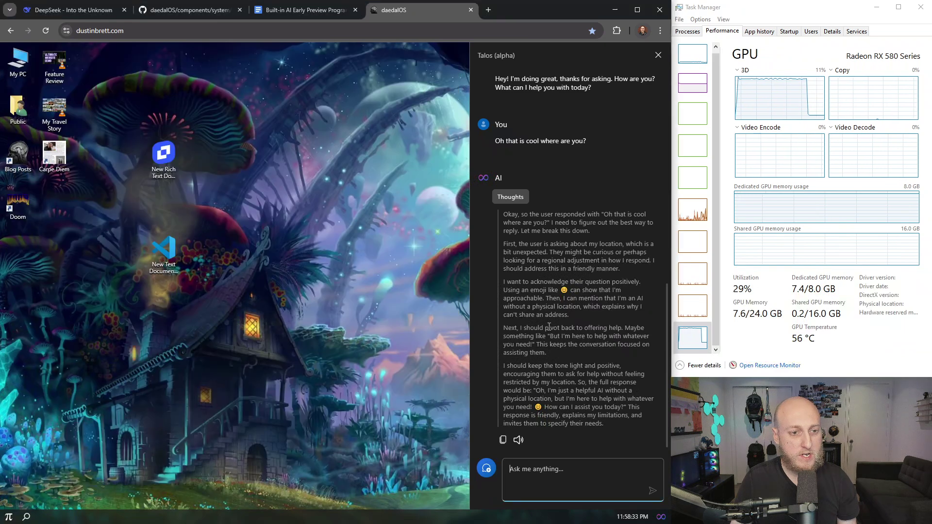
{"action": "left_click", "coordinate": [543, 292]}
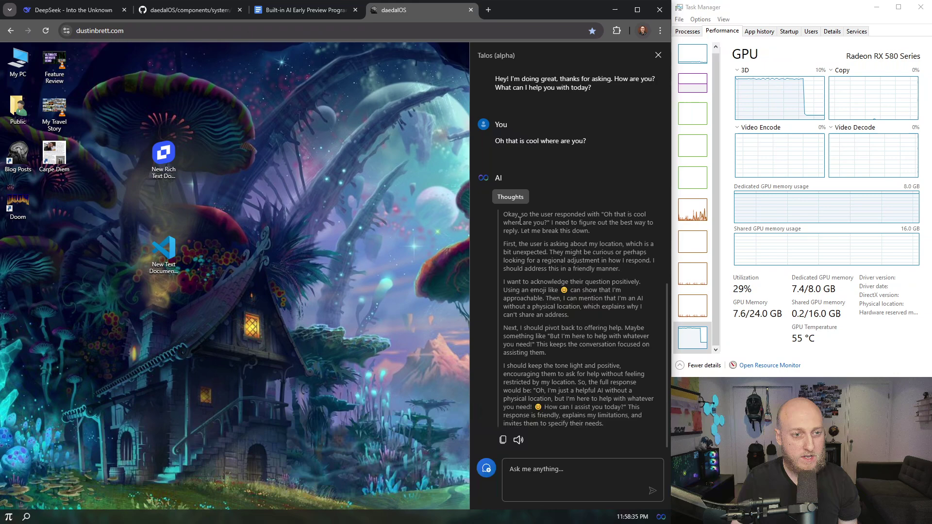
{"action": "scroll", "coordinate": [529, 292], "scroll_direction": "up", "scroll_amount": 5}
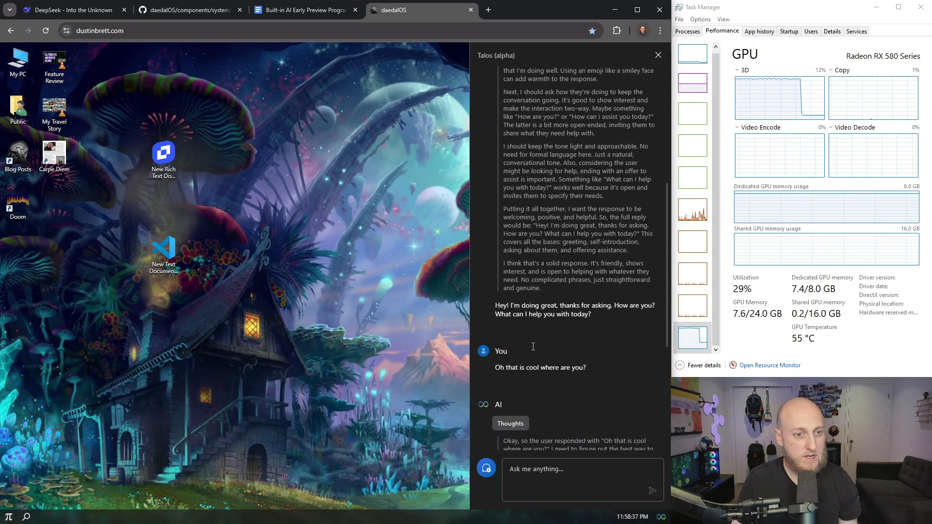
{"action": "scroll", "coordinate": [534, 340], "scroll_direction": "down", "scroll_amount": 5}
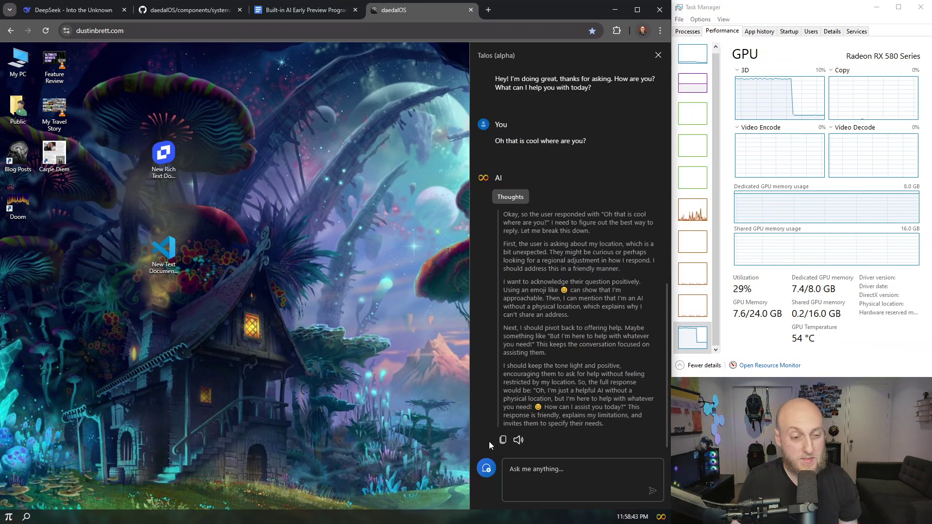
- Start a new chat asking 'What was the other guy thinking?' and open DevTools to watch requests
{"action": "left_click", "coordinate": [486, 470]}
{"action": "left_click", "coordinate": [549, 472]}
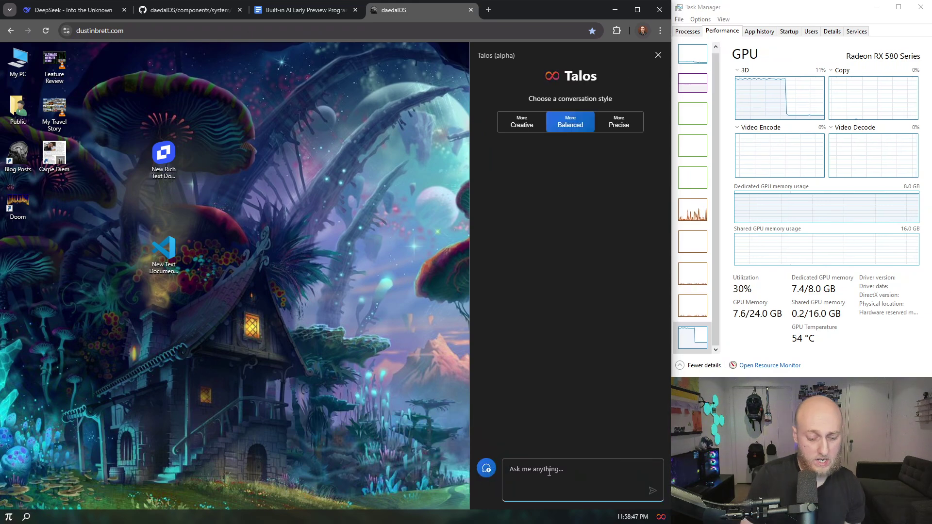
{"action": "type", "text": "What was the oth"}
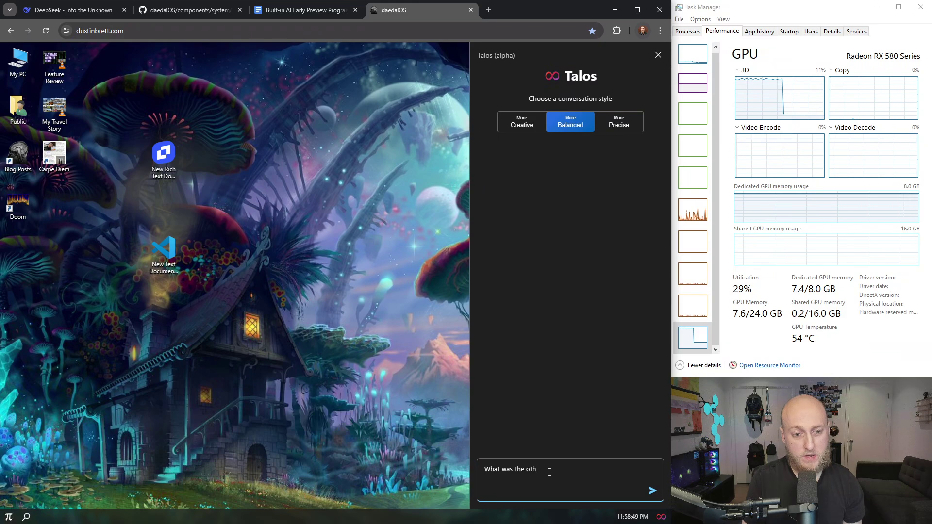
{"action": "type", "text": "er guy thinking?"}
{"action": "key", "text": "Return"}
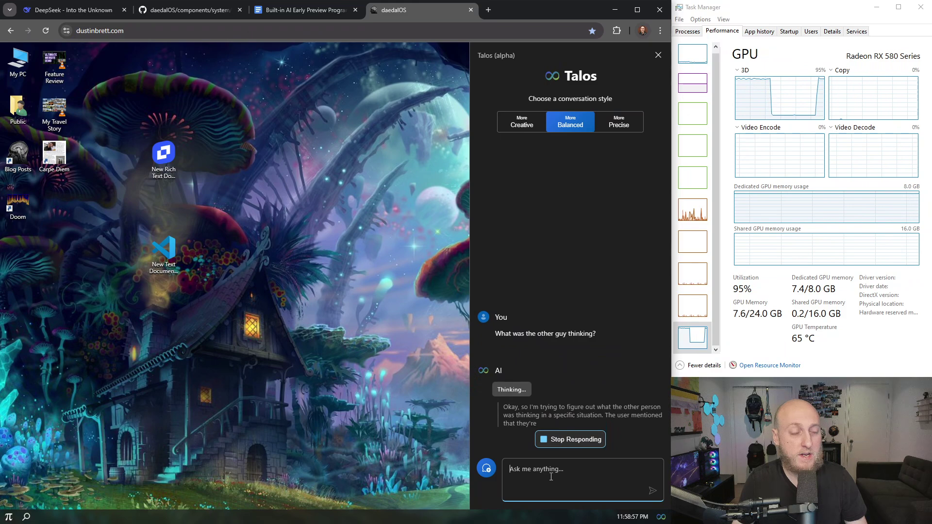
{"action": "key", "text": "ctrl+shift+i"}
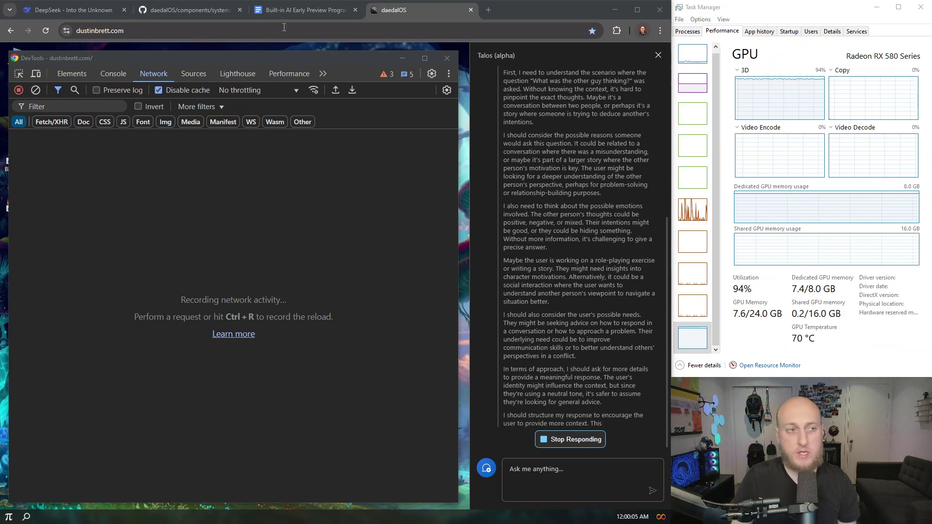
- Load the DeepSeek-R1-Distill-Llama-8B Hugging Face page in a new tab and scroll down
{"action": "left_click", "coordinate": [488, 10]}
{"action": "key", "text": "ctrl+v"}
{"action": "key", "text": "Return"}
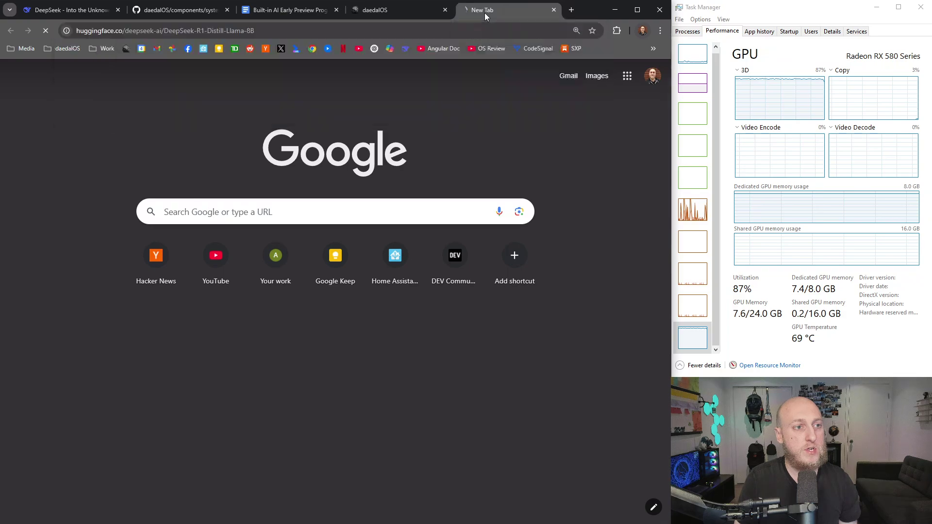
{"action": "scroll", "coordinate": [275, 310], "scroll_direction": "down", "scroll_amount": 20}
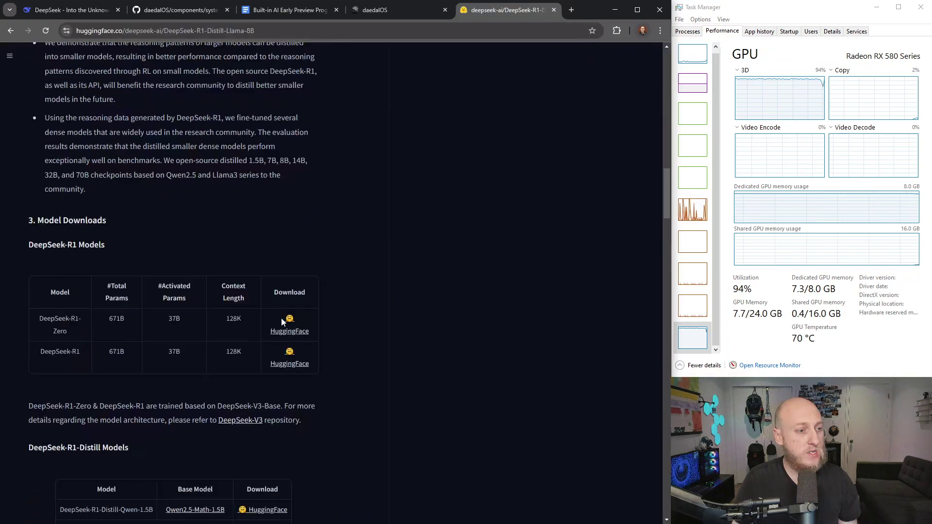
{"action": "scroll", "coordinate": [283, 322], "scroll_direction": "down", "scroll_amount": 14}
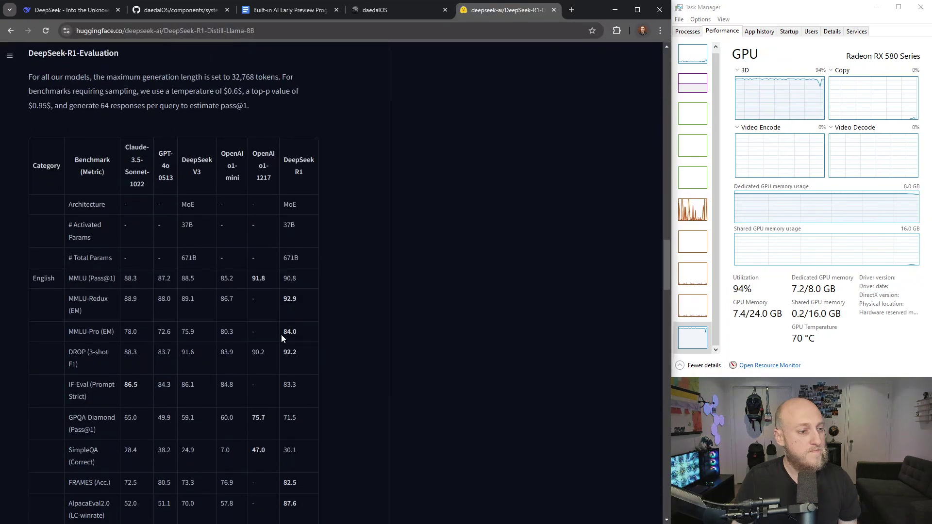
{"action": "scroll", "coordinate": [281, 338], "scroll_direction": "down", "scroll_amount": 15}
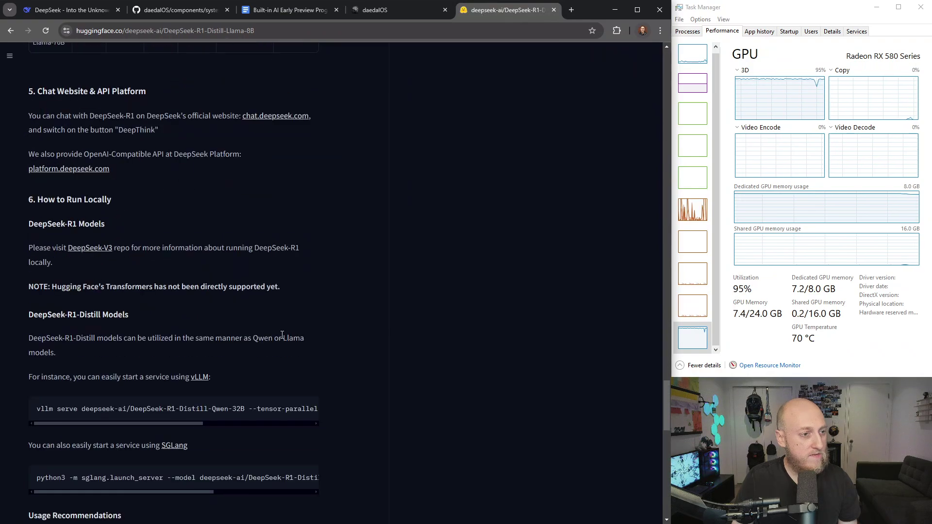
{"action": "scroll", "coordinate": [282, 335], "scroll_direction": "down", "scroll_amount": 9}
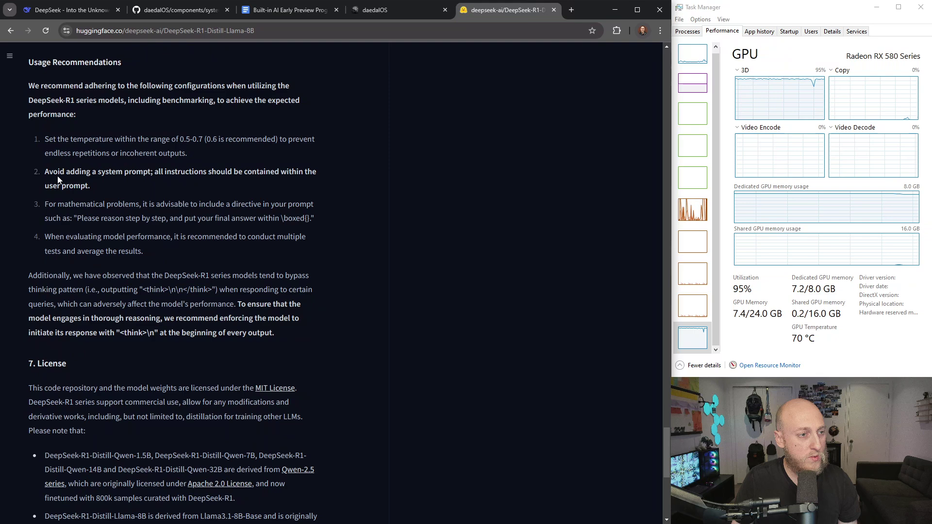
- Highlight the no-system-prompt advice, the 0.5-0.7 temperature range, and the empty think-tags example
{"action": "left_click_drag", "start_coordinate": [58, 176], "coordinate": [98, 185]}
{"action": "left_click", "coordinate": [104, 186]}
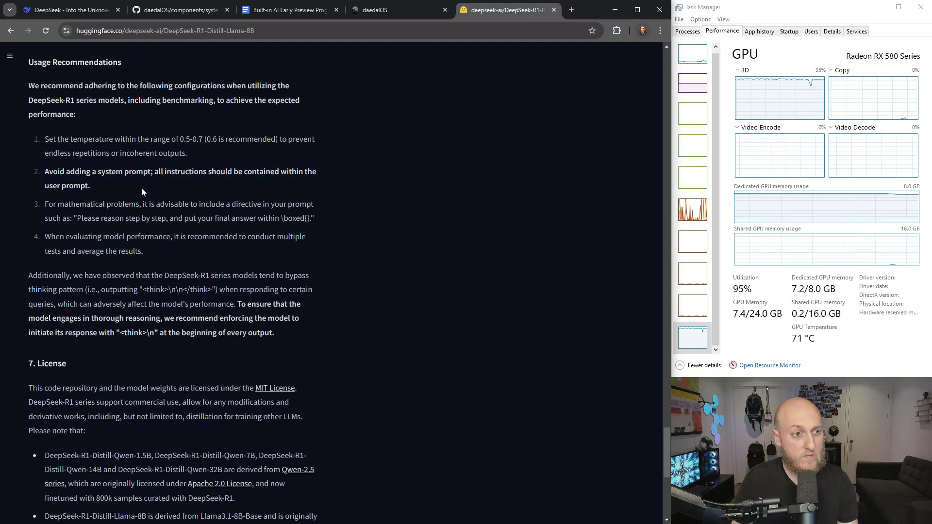
{"action": "left_click_drag", "start_coordinate": [180, 139], "coordinate": [204, 141]}
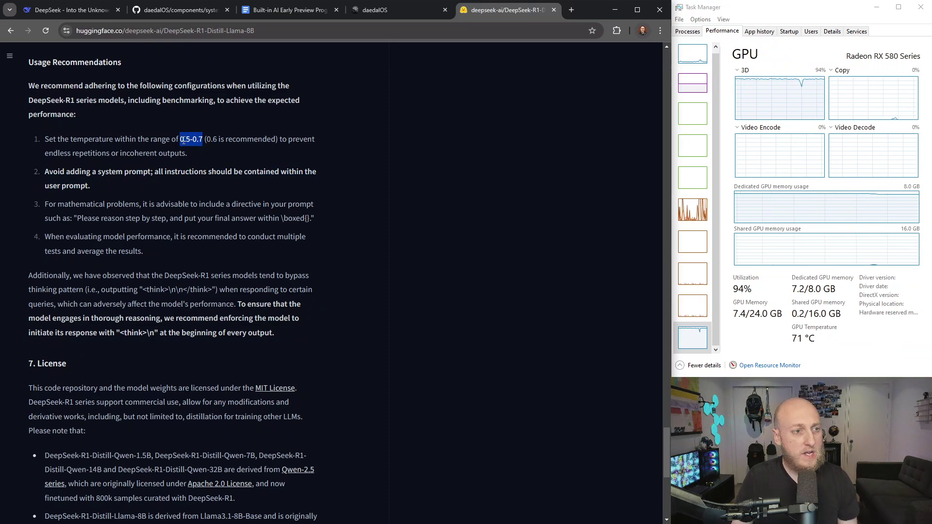
{"action": "left_click", "coordinate": [170, 204]}
{"action": "scroll", "coordinate": [132, 190], "scroll_direction": "down", "scroll_amount": 2}
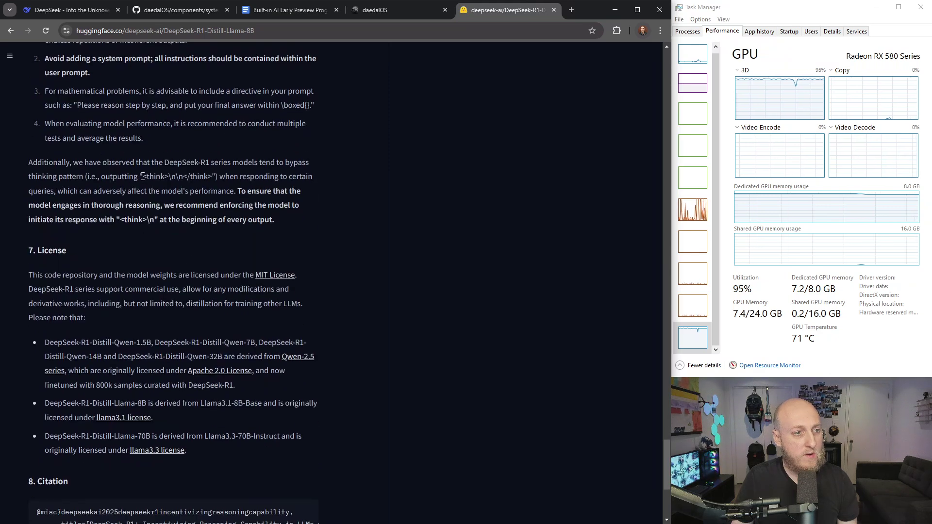
{"action": "left_click_drag", "start_coordinate": [143, 176], "coordinate": [195, 177]}
{"action": "left_click", "coordinate": [194, 189]}
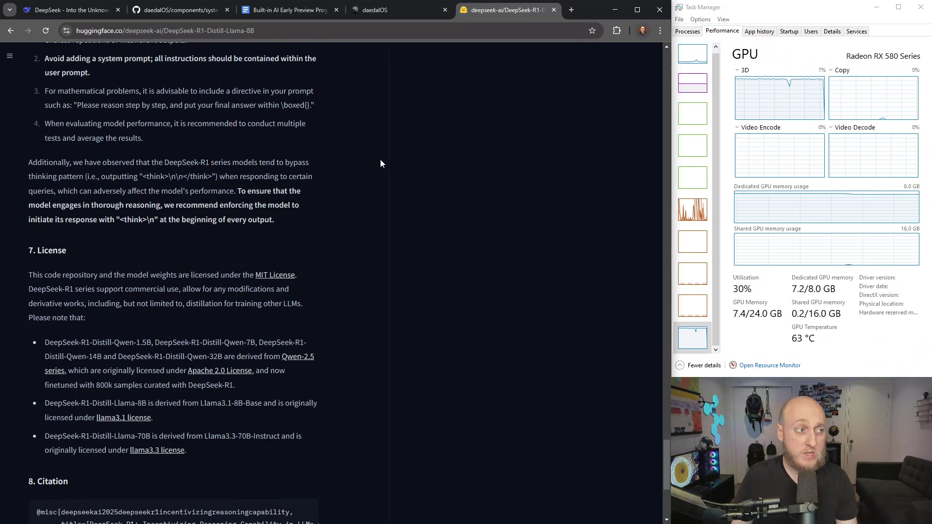
- Collapse and re-expand the earlier answer's Thoughts, then open a new empty Balanced-style conversation
{"action": "left_click", "coordinate": [408, 10]}
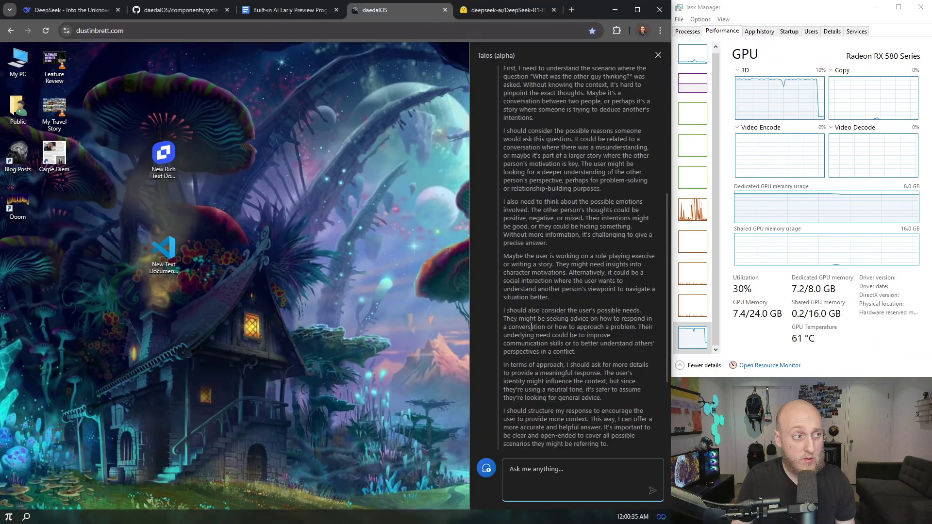
{"action": "scroll", "coordinate": [531, 327], "scroll_direction": "up", "scroll_amount": 5}
{"action": "left_click", "coordinate": [511, 242]}
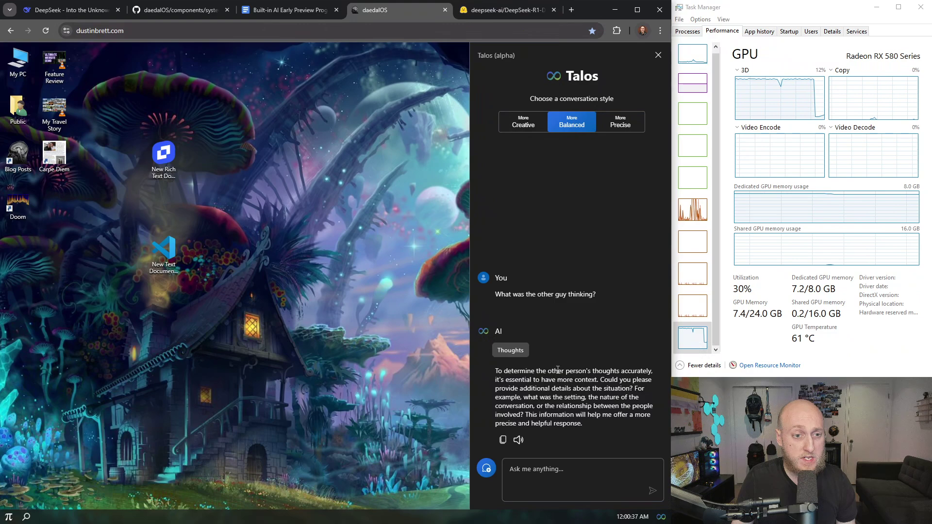
{"action": "left_click", "coordinate": [510, 350]}
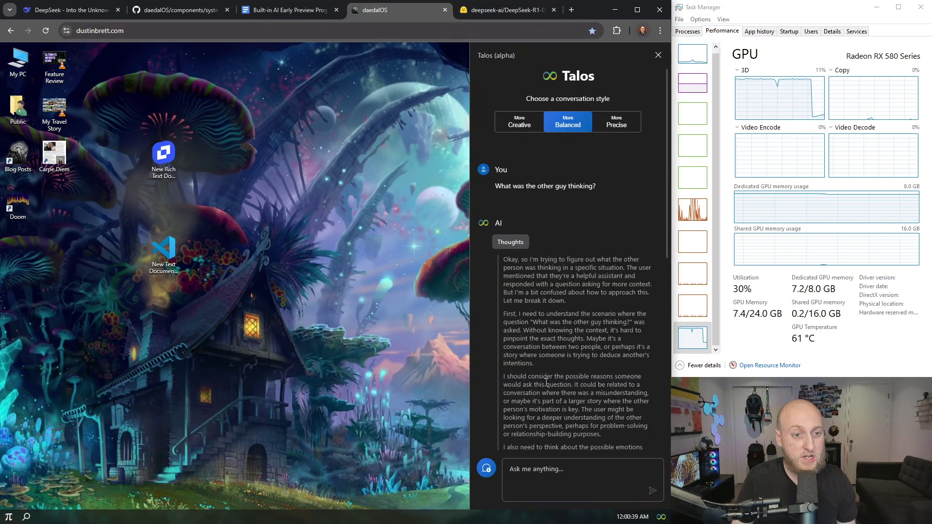
{"action": "scroll", "coordinate": [553, 385], "scroll_direction": "down", "scroll_amount": 5}
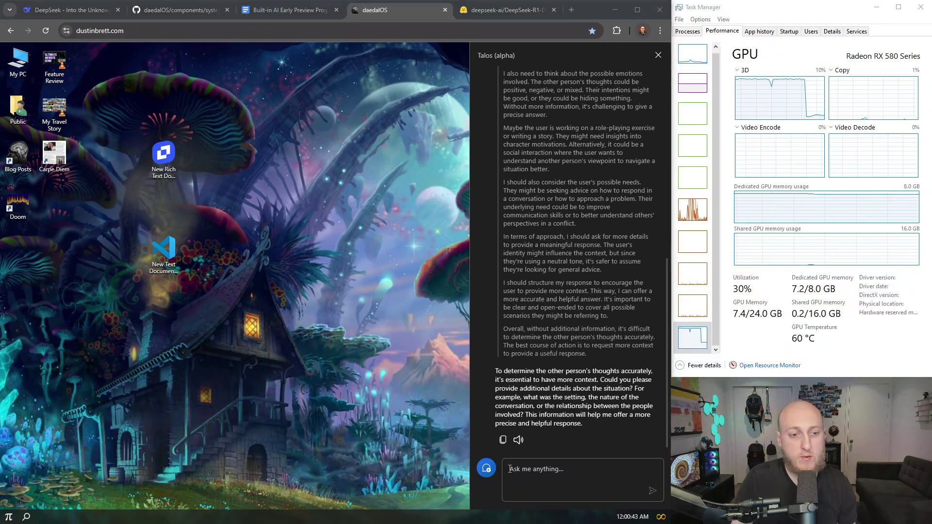
{"action": "left_click", "coordinate": [486, 469]}
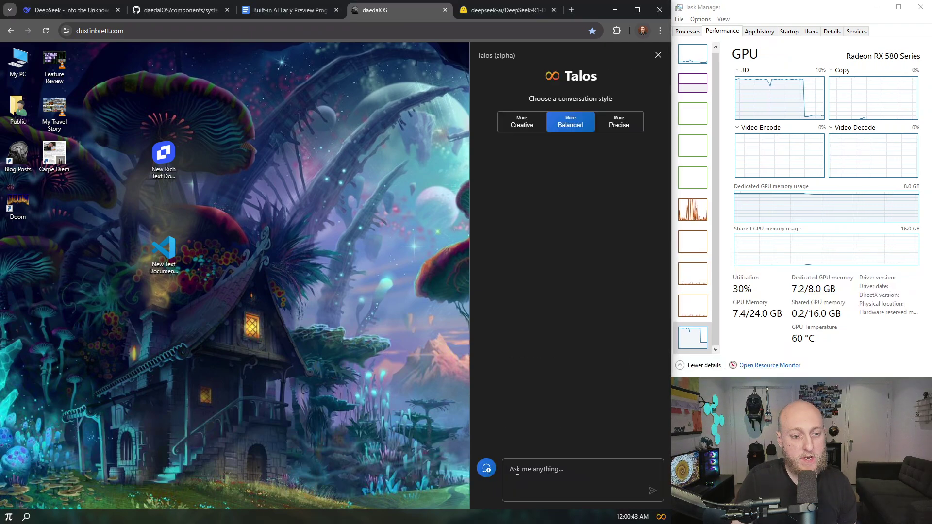
- Paste the program-launcher prompt and review its instructions and installed-program list
{"action": "left_click", "coordinate": [566, 469]}
{"action": "type", "text": "Initiate your response with \"<think>\\n\" at the beginning of every output.  Act as an intelligent operating system assistant that launches programs based on user intent. Follow these steps:  Analyze the User's Message:  Identify keywords, context, and the user's goal (e.g., editing a document, watching a video, browsing the web).  Match Intent to Program:  Use the list of installed programs below. Prioritize relevance, efficiency, and common use cases.  Installed programs: BoxedWine (An emulator that runs Windows applications), Browser, ClassiCube (Minecraft clone), DXBall (Breakout clone), DevTools, Emulator (RetroArch port), FileExplorer, IRC, JSDOS (DOS emulator), Marked (Markdown viewer), Messenger, MonacoEditor (VS Code clone), OpenType (Font viewer), PDF, Paint (Image editor), Photos (Photo viewer), Quake3, Ruffle (Flash emulator), SpaceCadet (3D Pinball port), Terminal, Tic80 (Fantasy computer), TinyMCE (WYSIWYG rich text editor), V86 (x86 PC emulator), VideoPlayer, Vim, Webamp (Winamp emulator)  Select and Justify:  Choose the best-fit program and explain why it aligns with the task (e.g., \"Launching MonacoEditor because you mentioned 'coding a Python script.'\").  Output Format:  Respond only with: LAUNCH: [Program Name] REASON: [Brief justification based on keywords/task]  Example Interaction: User: \"I need to edit a vacation photo.\" AI: LAUNCH: Paint REASON: Detected intent: \"edit a photo.\" Paint is a image-editing tool.  Now respond to the user's message:"}
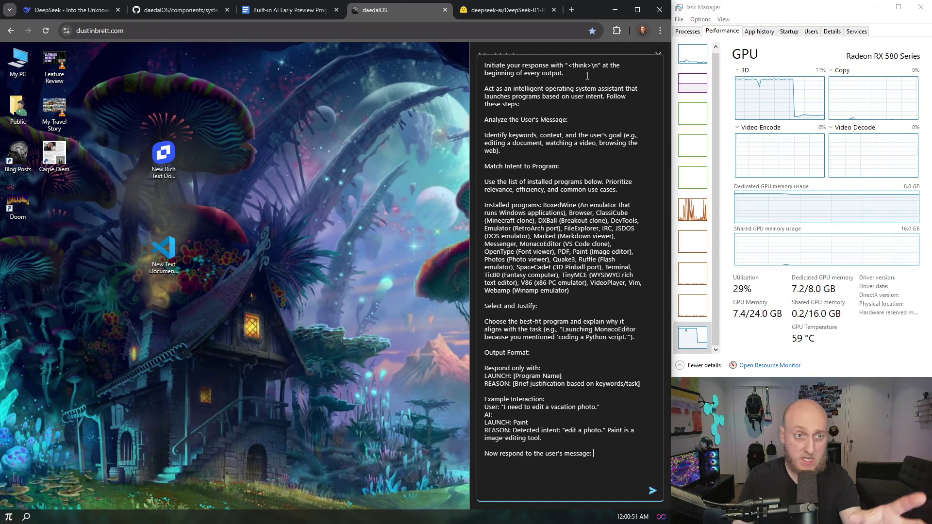
{"action": "left_click_drag", "start_coordinate": [485, 88], "coordinate": [511, 119]}
{"action": "left_click_drag", "start_coordinate": [561, 166], "coordinate": [506, 166]}
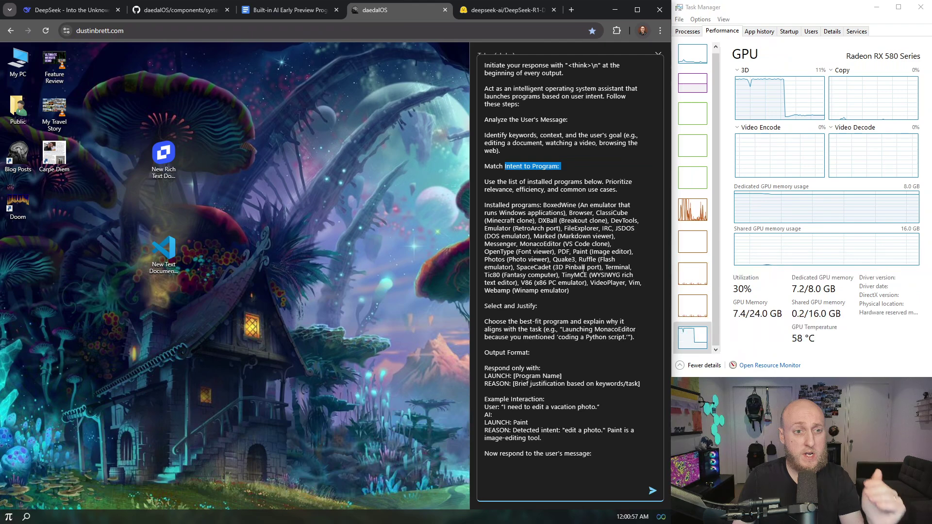
{"action": "left_click_drag", "start_coordinate": [569, 290], "coordinate": [544, 205]}
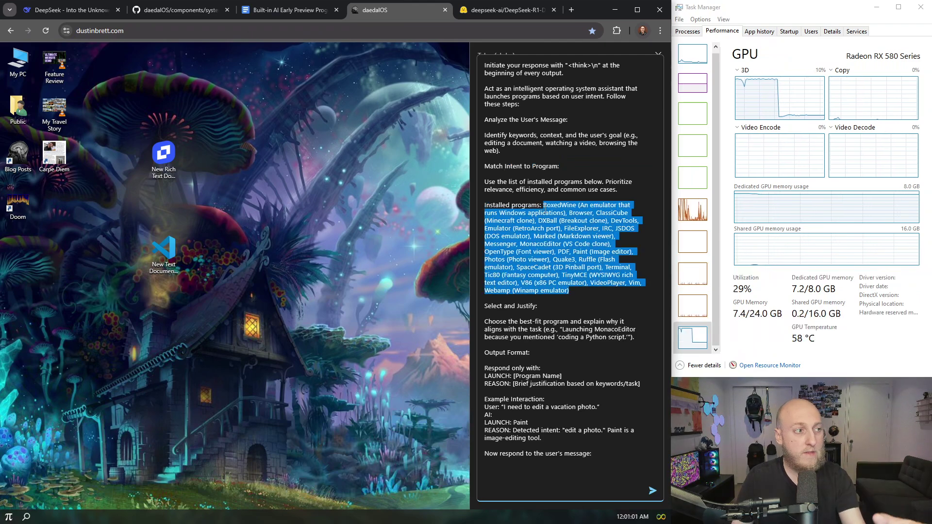
{"action": "left_click", "coordinate": [572, 299]}
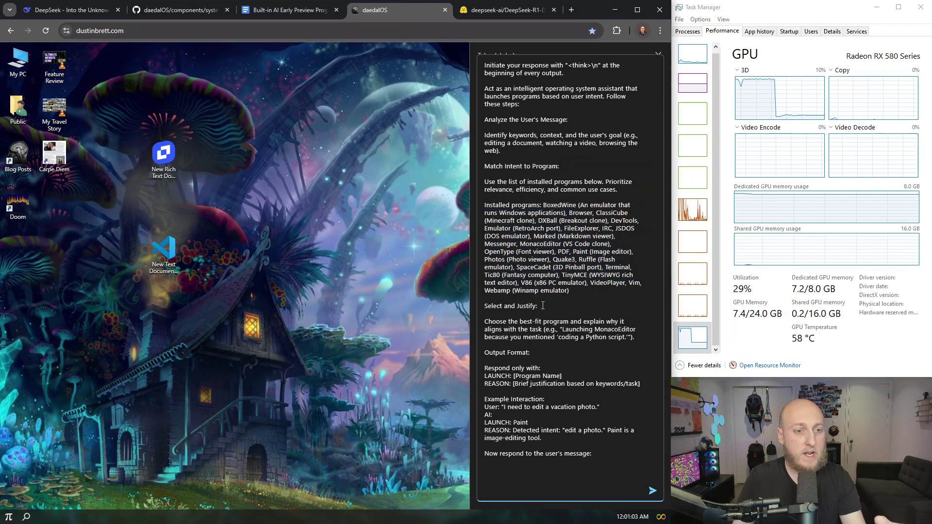
{"action": "triple_click", "coordinate": [569, 335]}
{"action": "left_click", "coordinate": [566, 361]}
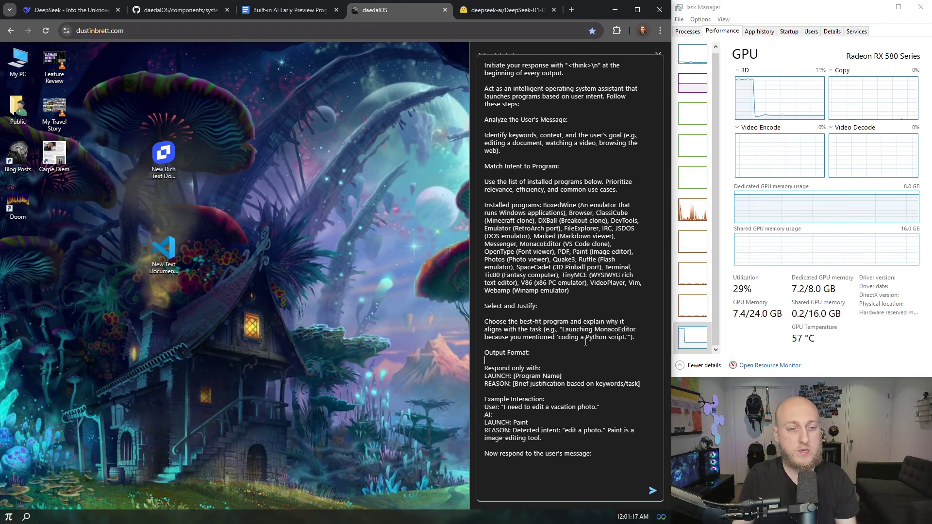
- Append 'Lets play a video game' to the end of the prompt and send it
{"action": "left_click", "coordinate": [585, 429]}
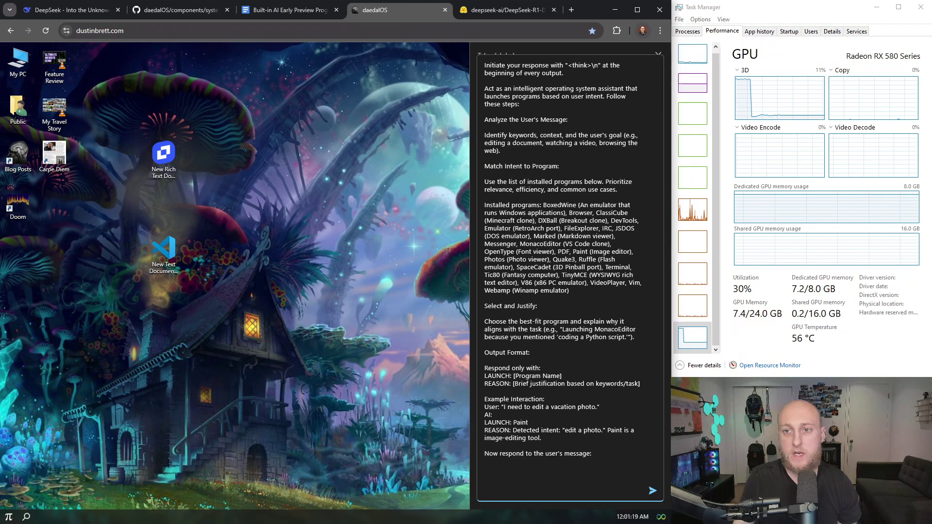
{"action": "key", "text": "alt+Tab"}
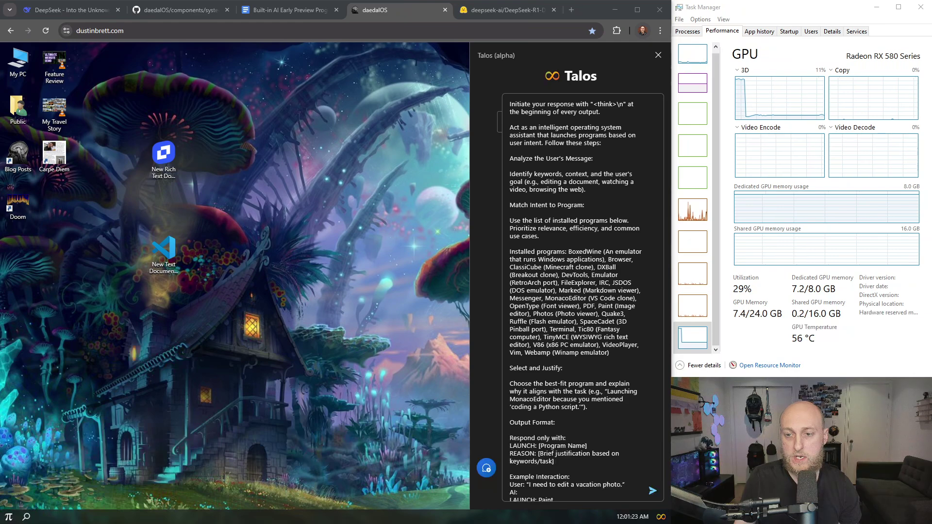
{"action": "left_click", "coordinate": [543, 337]}
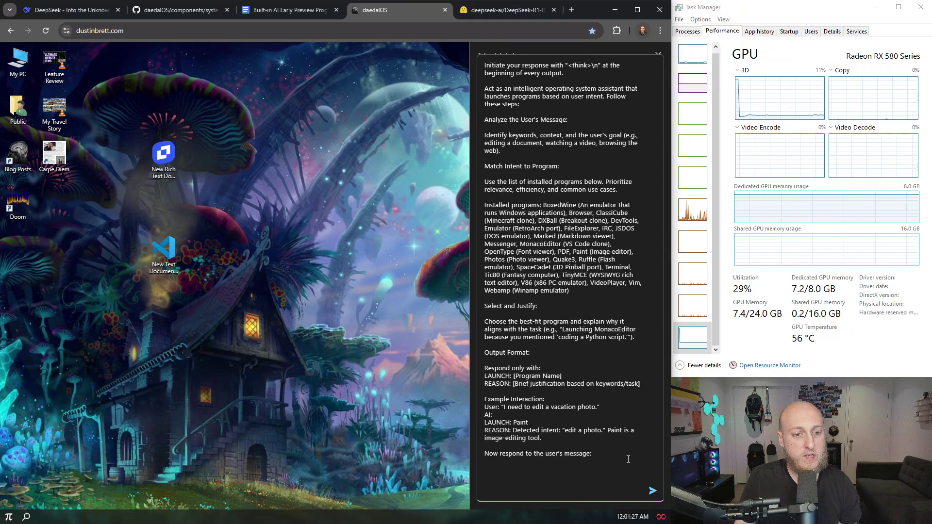
{"action": "key", "text": "ctrl+shift+Left"}
{"action": "key", "text": "ctrl+shift+Left"}
{"action": "key", "text": "ctrl+shift+Left"}
{"action": "key", "text": "ctrl+shift+Left"}
{"action": "key", "text": "ctrl+shift+Left"}
{"action": "key", "text": "ctrl+shift+Left"}
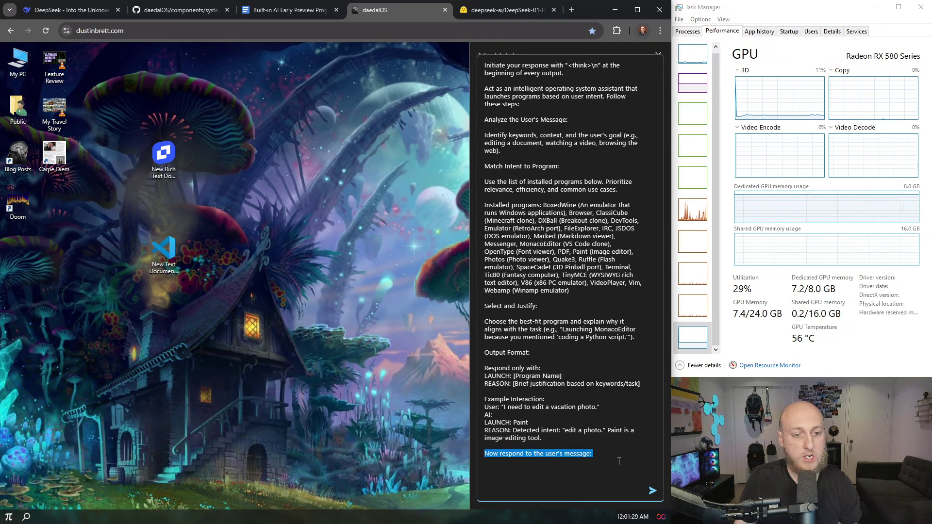
{"action": "left_click", "coordinate": [596, 455]}
{"action": "scroll", "coordinate": [597, 457], "scroll_direction": "up", "scroll_amount": 1}
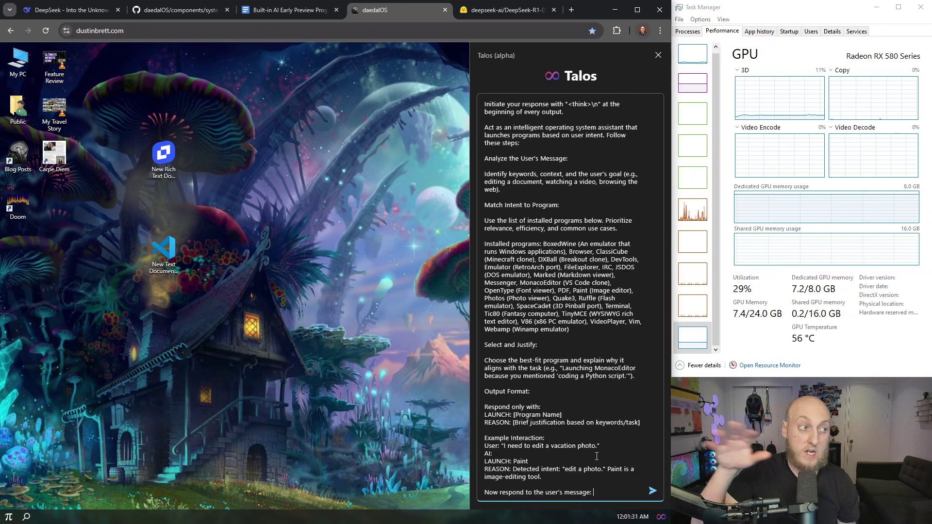
{"action": "type", "text": "Lets play a video game"}
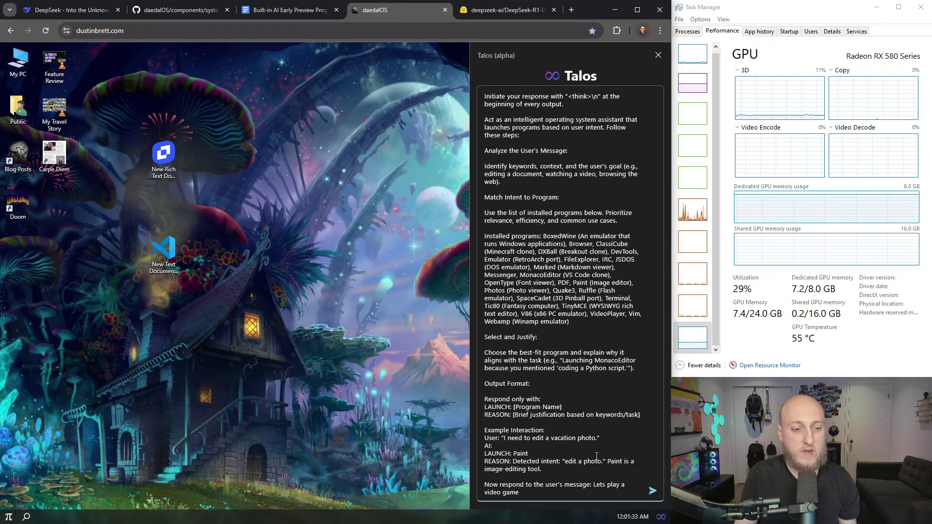
{"action": "key", "text": "Return"}
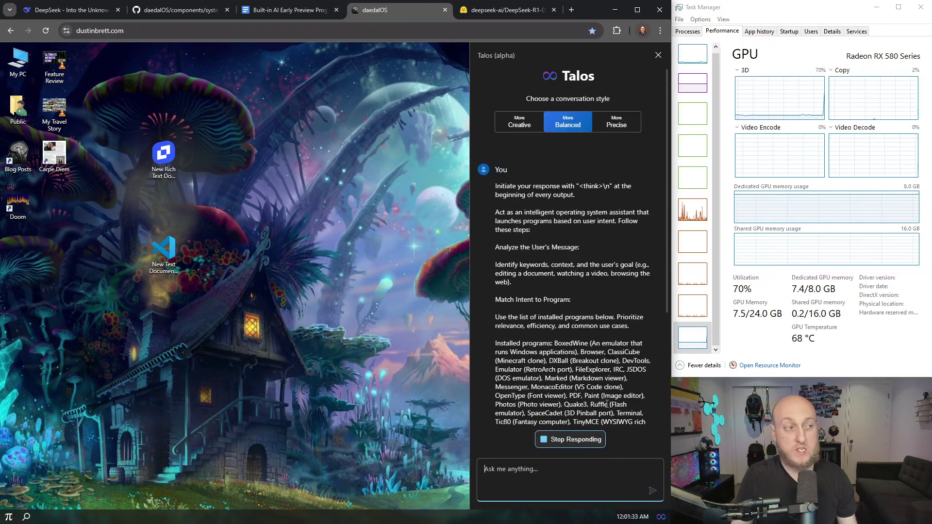